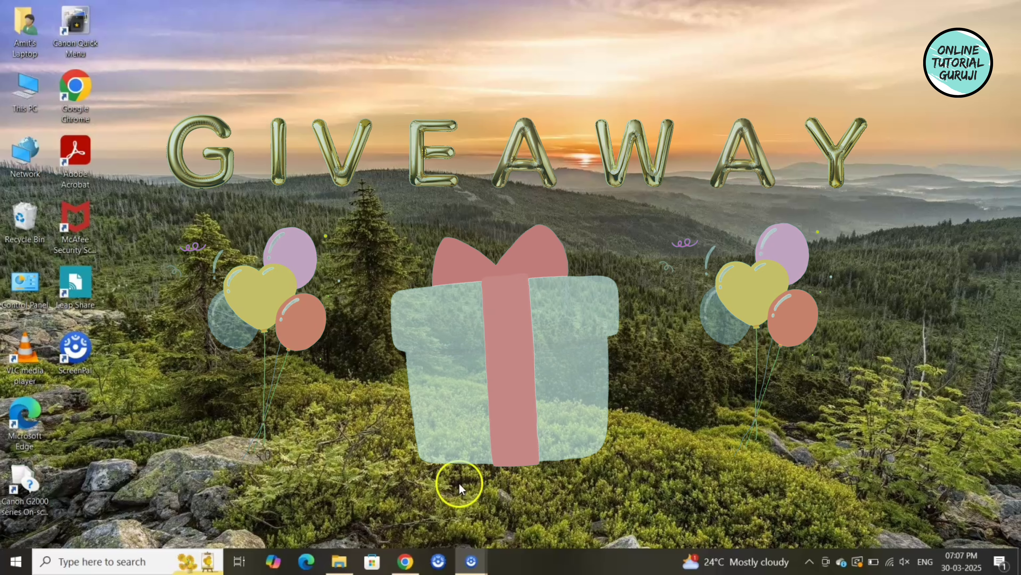
{"action": "left_click", "coordinate": [405, 561]}
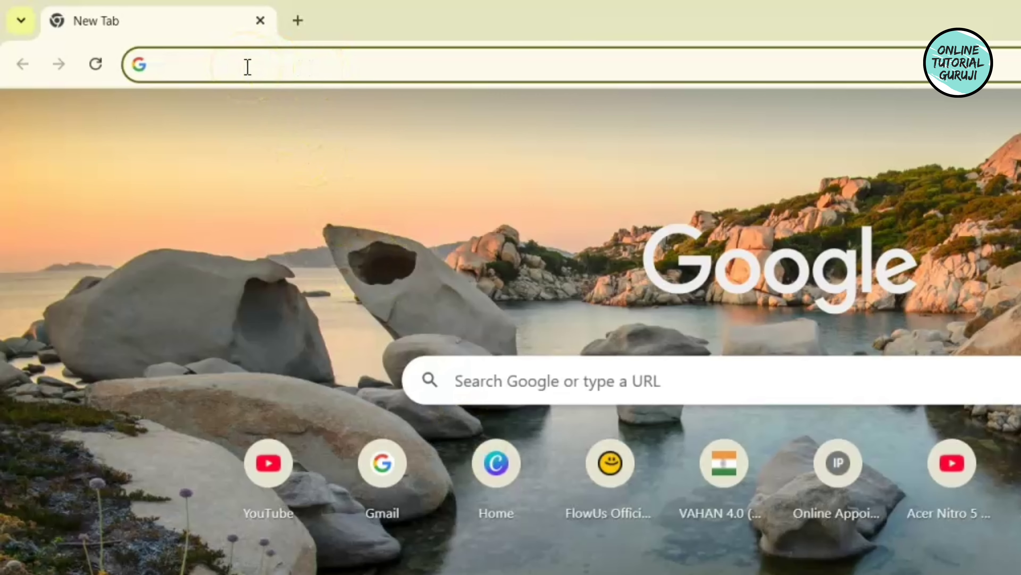
{"action": "left_click", "coordinate": [162, 44]}
{"action": "type", "text": "w"}
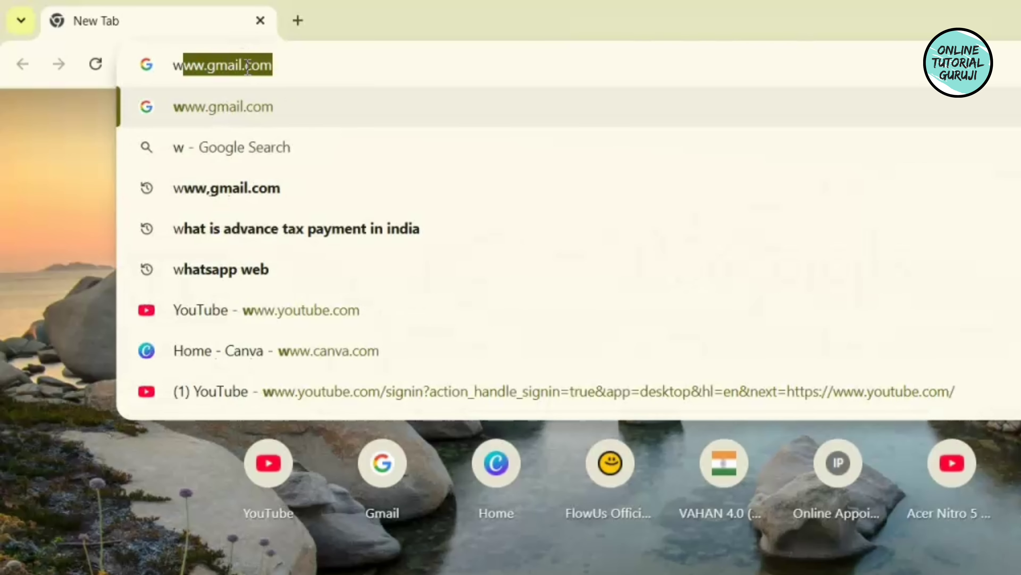
{"action": "type", "text": "ww."}
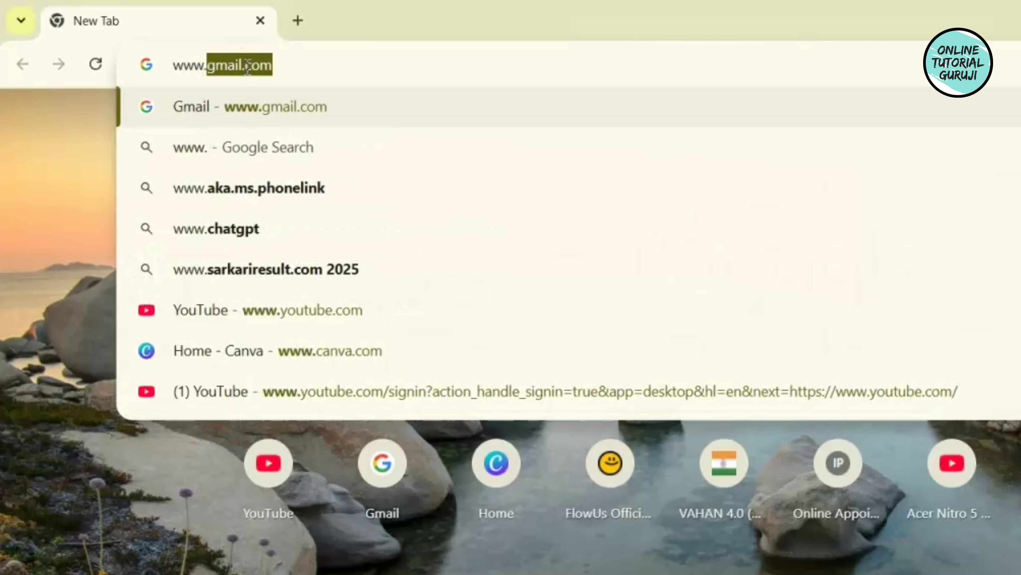
{"action": "type", "text": "jamaband"}
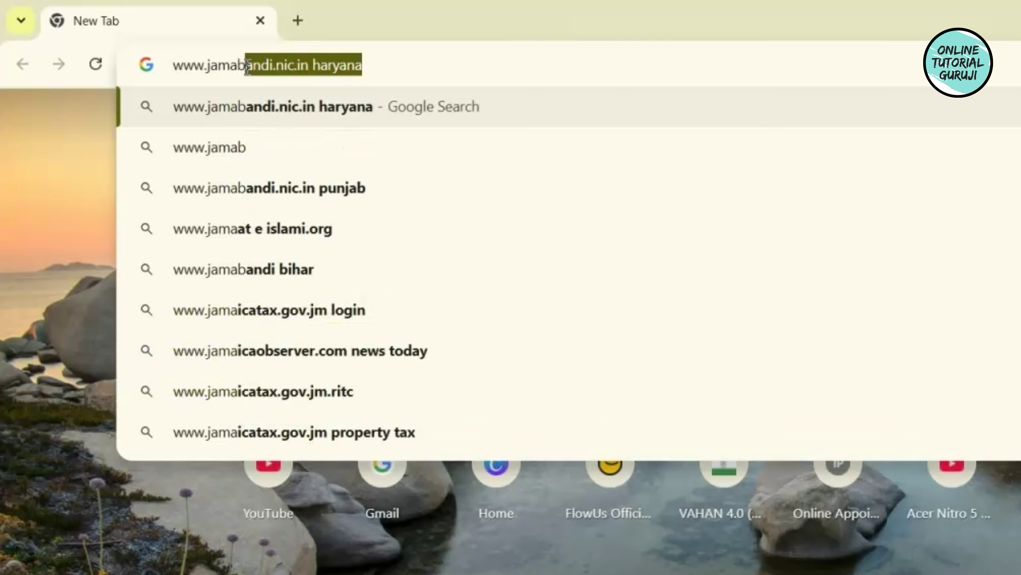
{"action": "type", "text": "i.nic.in"}
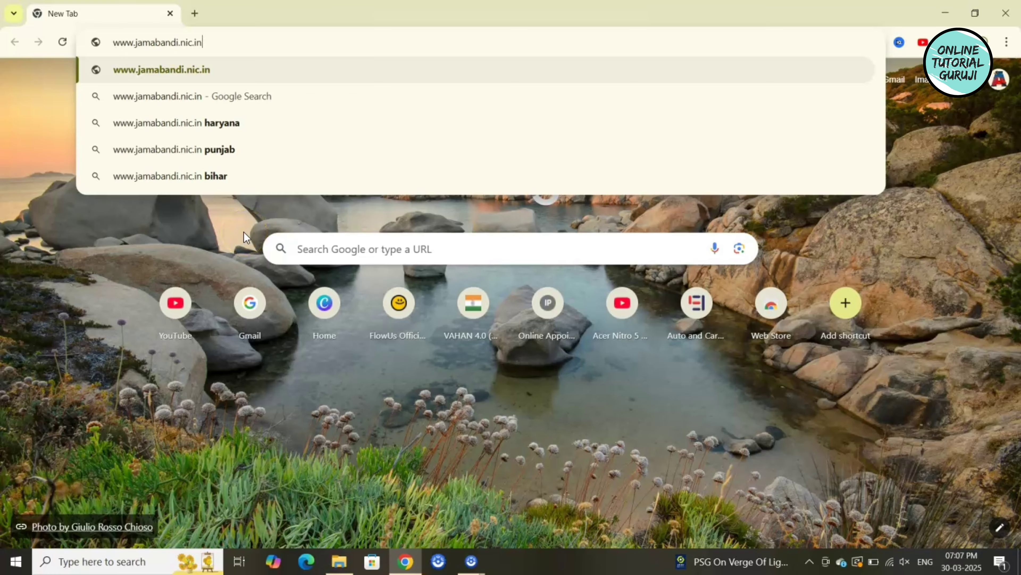
{"action": "key", "text": "Return"}
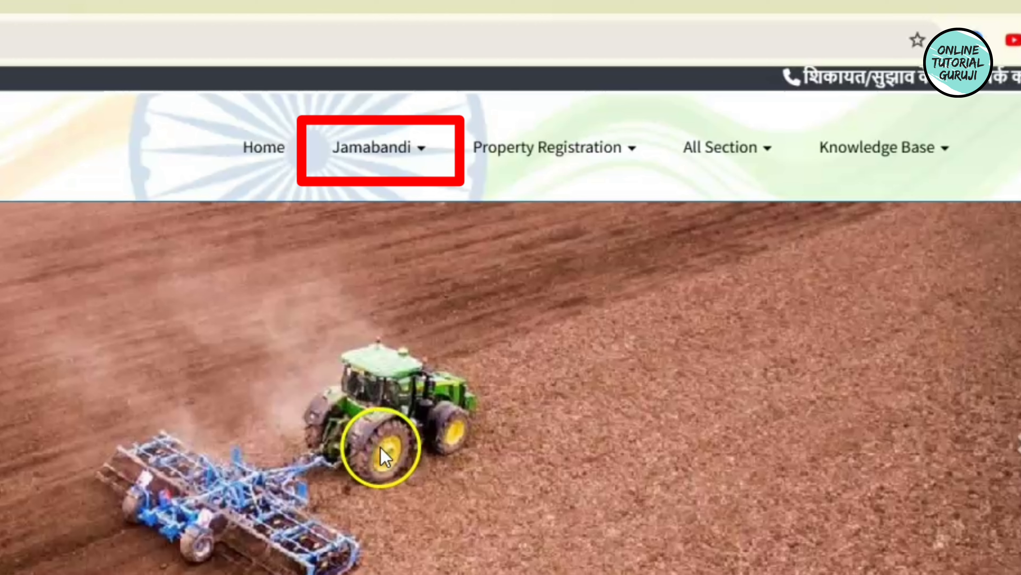
From the Jamabandi menu, choose Get Verifiable copy of Nakal to reach the Nakal login page.
{"action": "left_click", "coordinate": [411, 158]}
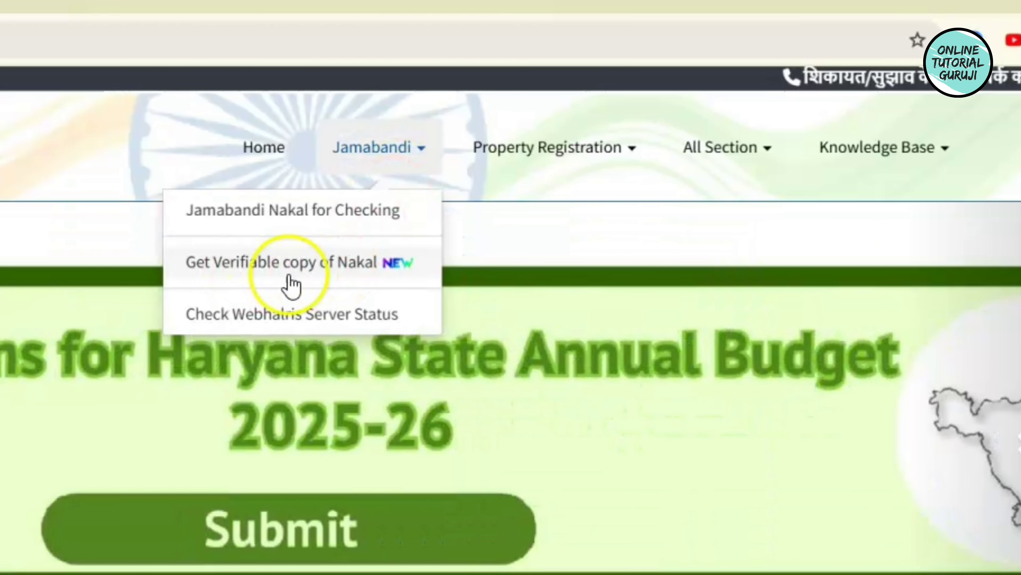
{"action": "left_click", "coordinate": [296, 262]}
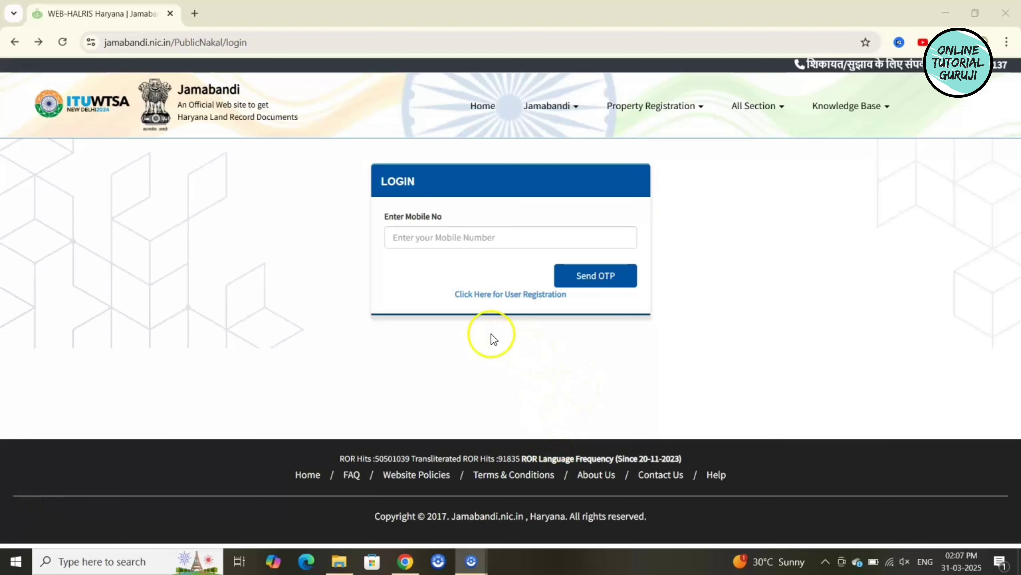
Open the user registration form, enter the applicant's last name and select Male gender.
{"action": "left_click", "coordinate": [506, 294]}
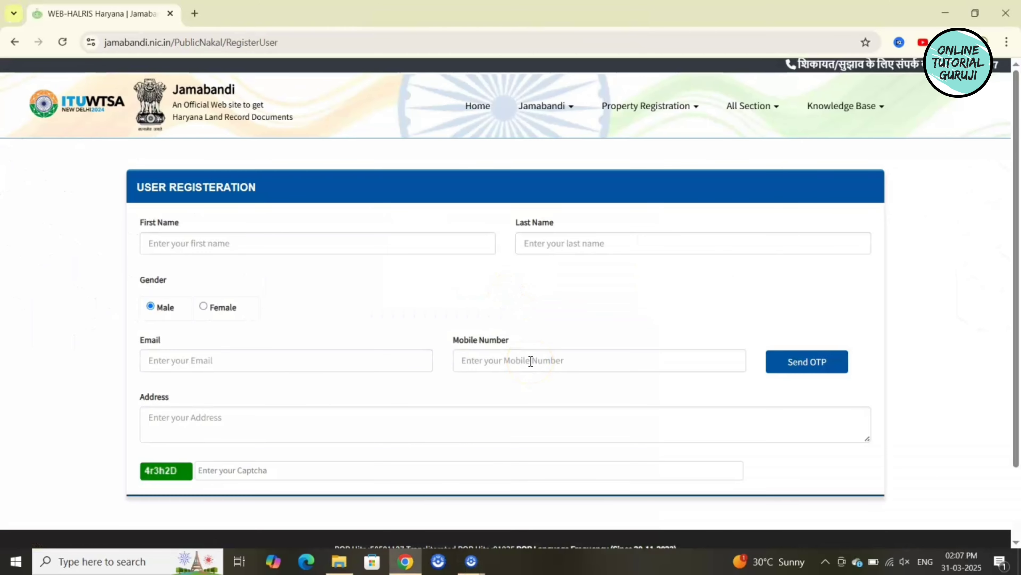
{"action": "scroll", "coordinate": [530, 357], "scroll_direction": "down", "scroll_amount": 2}
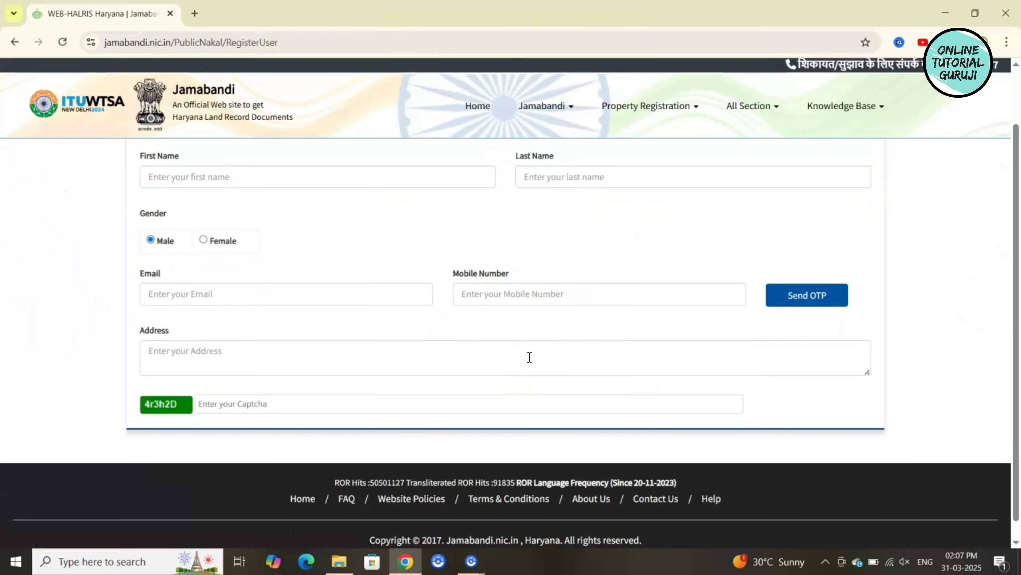
{"action": "scroll", "coordinate": [530, 357], "scroll_direction": "up", "scroll_amount": 2}
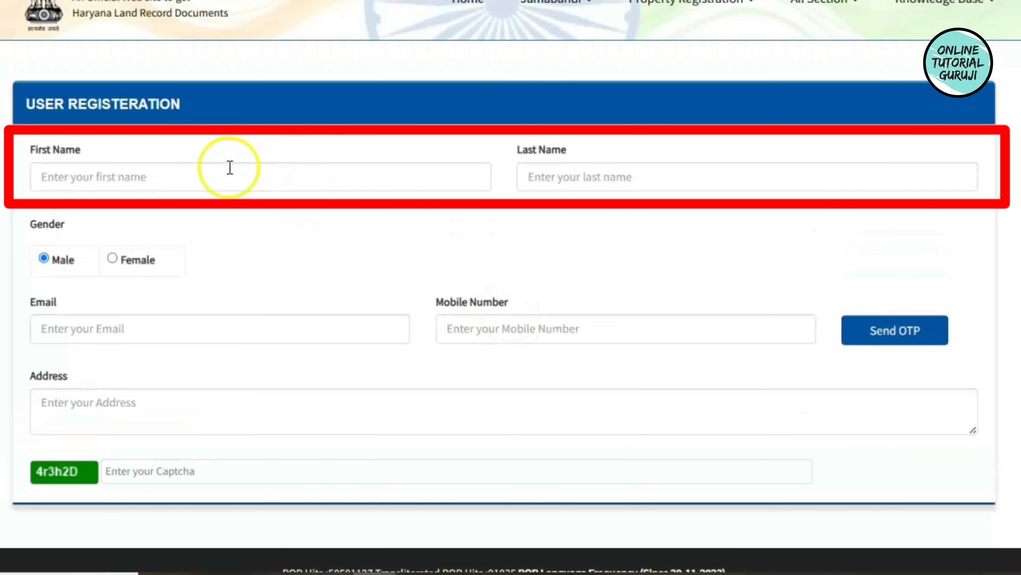
{"action": "left_click", "coordinate": [632, 178]}
{"action": "type", "text": "KUMAR"}
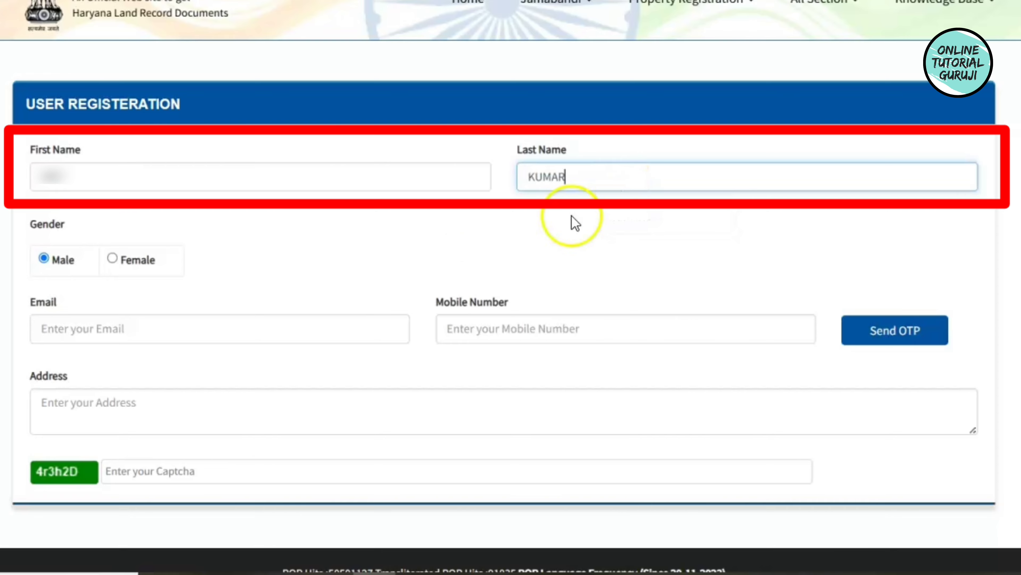
{"action": "left_click", "coordinate": [113, 259]}
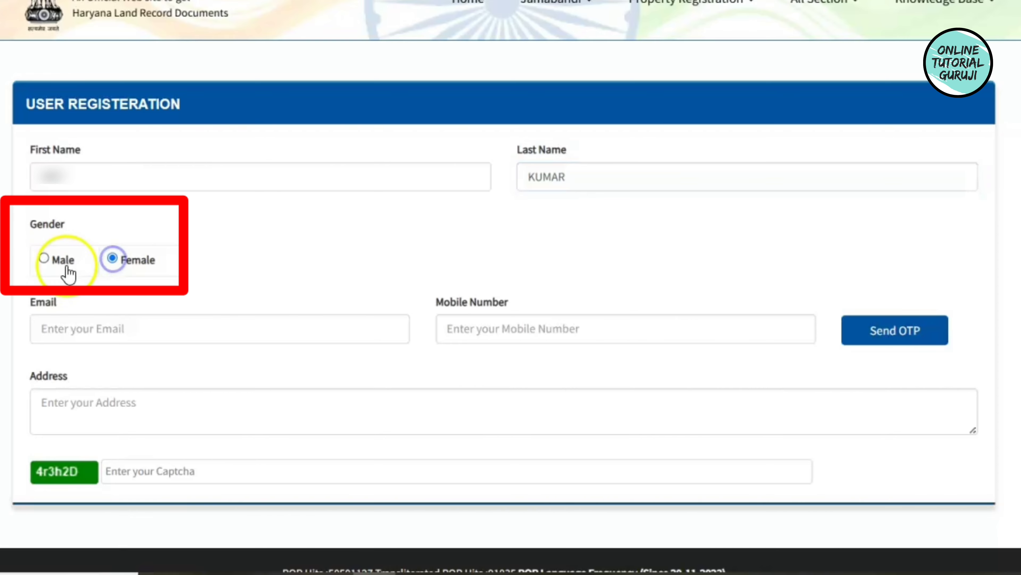
{"action": "left_click", "coordinate": [44, 259]}
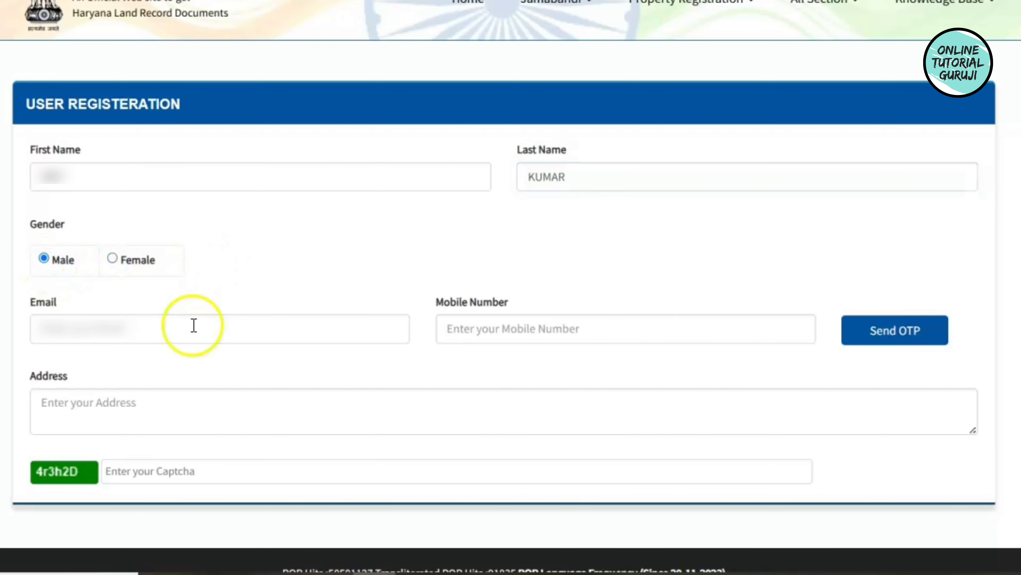
Fill in the applicant's e-mail and mobile number and request an OTP.
{"action": "left_click", "coordinate": [194, 326]}
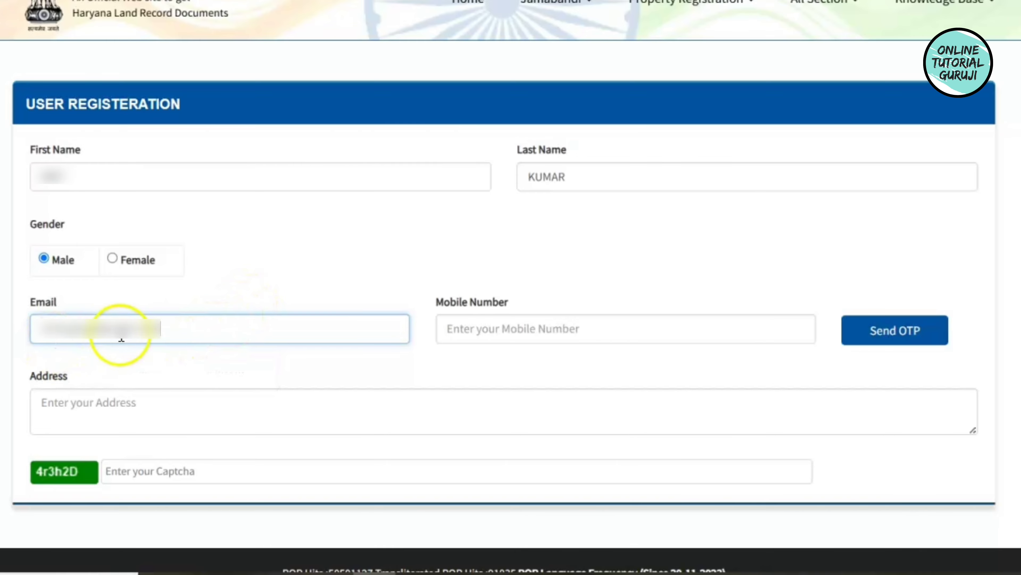
{"action": "left_click", "coordinate": [483, 342]}
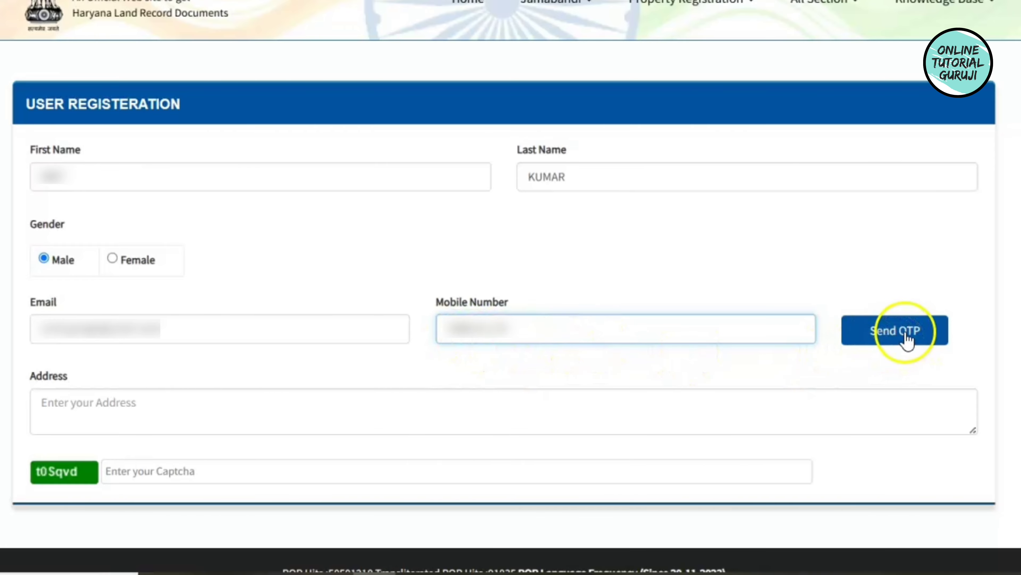
{"action": "left_click", "coordinate": [901, 338]}
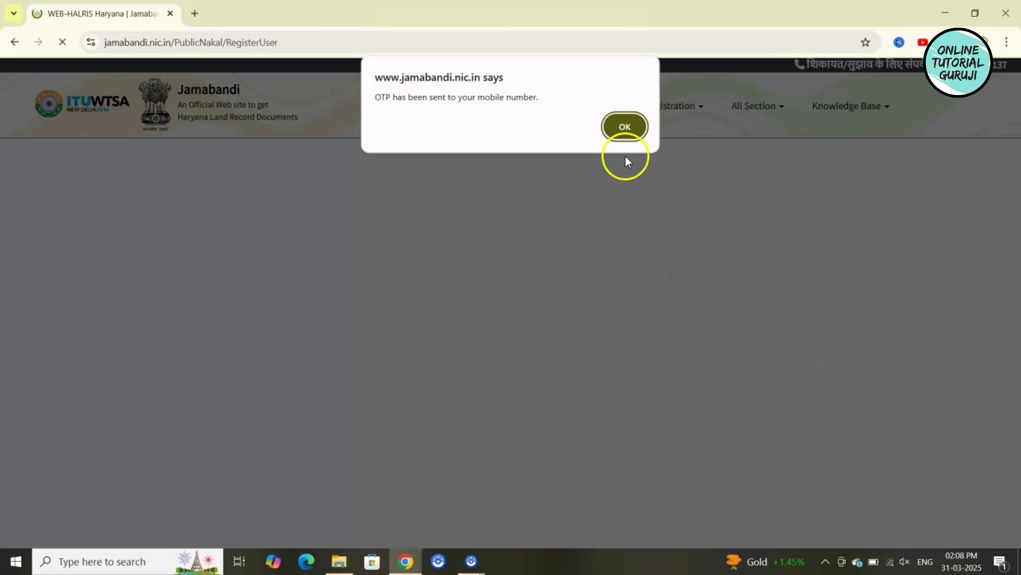
Dismiss the OTP-sent notice, enter the received OTP and verify the mobile number.
{"action": "left_click", "coordinate": [625, 127]}
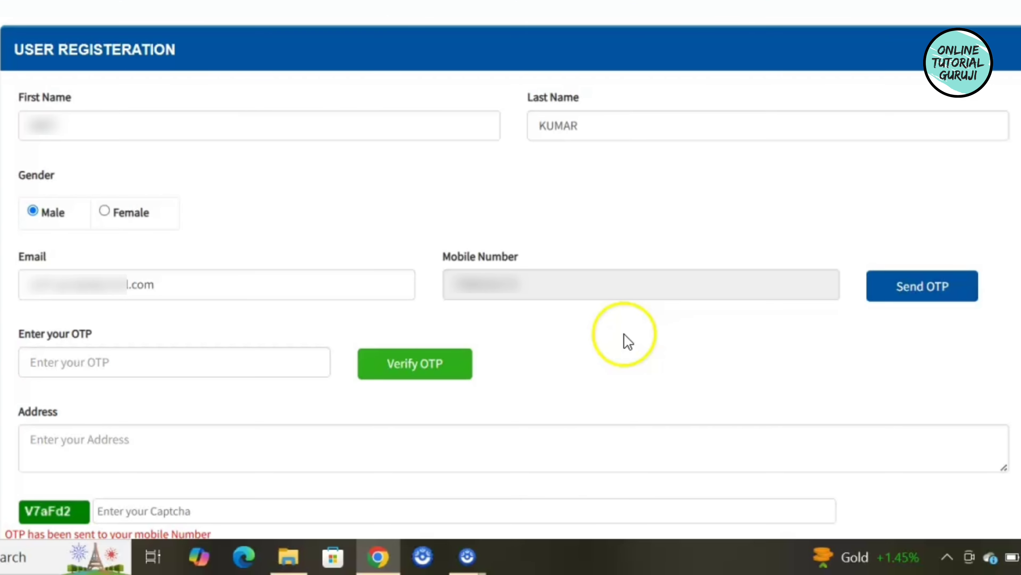
{"action": "scroll", "coordinate": [510, 282], "scroll_direction": "down", "scroll_amount": 3}
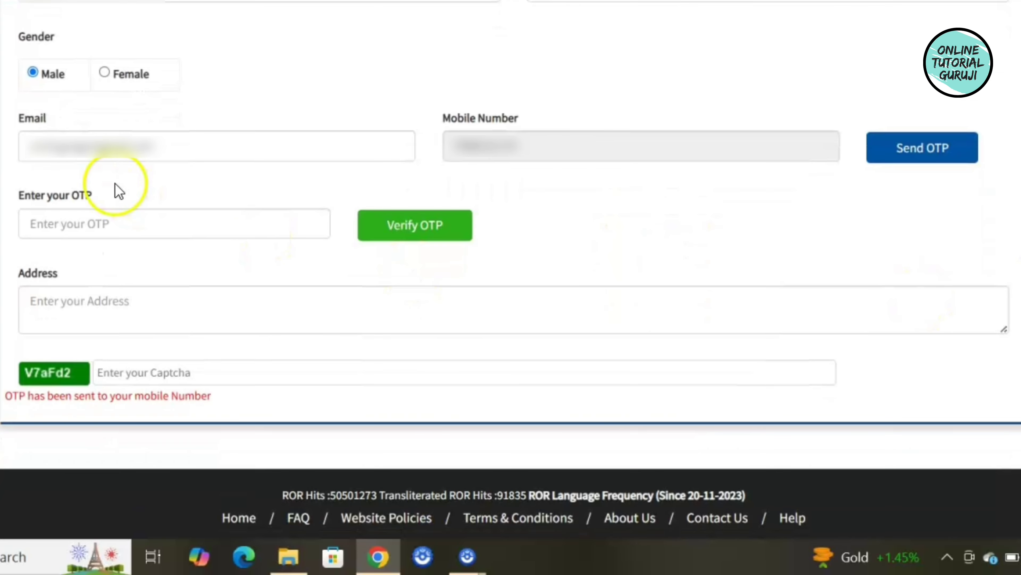
{"action": "left_click", "coordinate": [106, 209]}
{"action": "type", "text": "UMAR"}
{"action": "scroll", "coordinate": [210, 152], "scroll_direction": "down", "scroll_amount": 1}
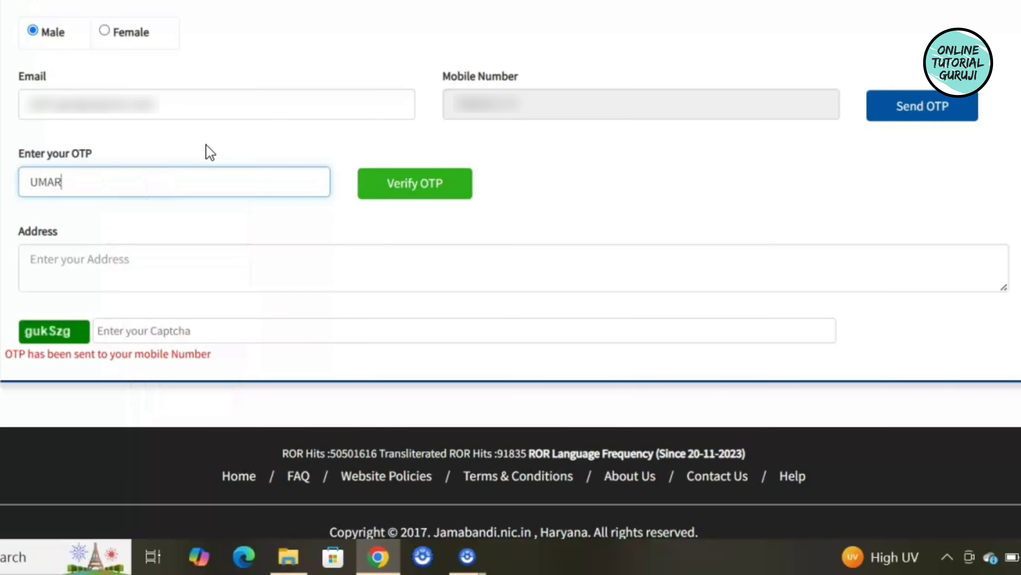
{"action": "type", "text": "rf"}
{"action": "key", "text": "BackSpace"}
{"action": "type", "text": "F"}
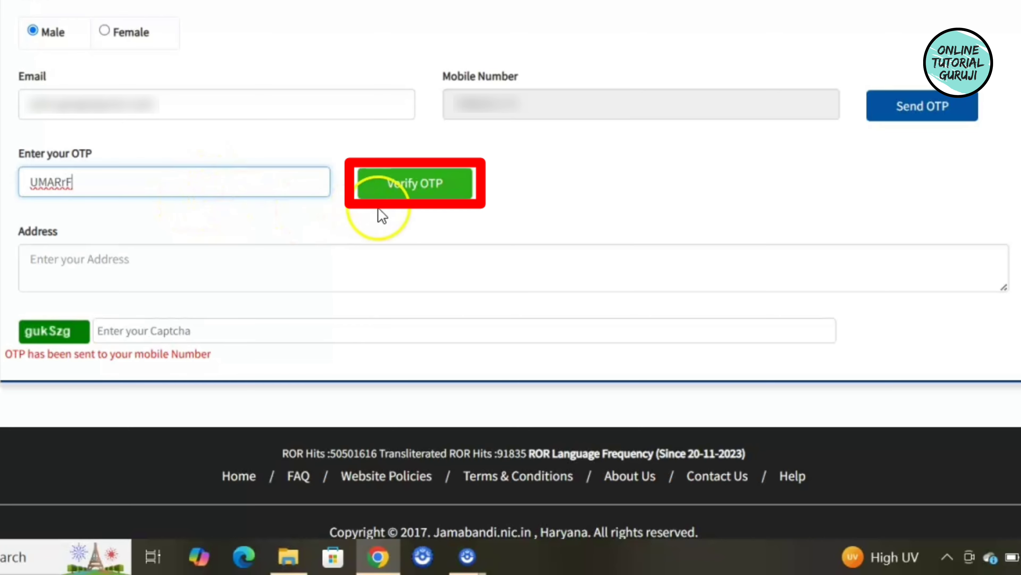
{"action": "left_click", "coordinate": [415, 194]}
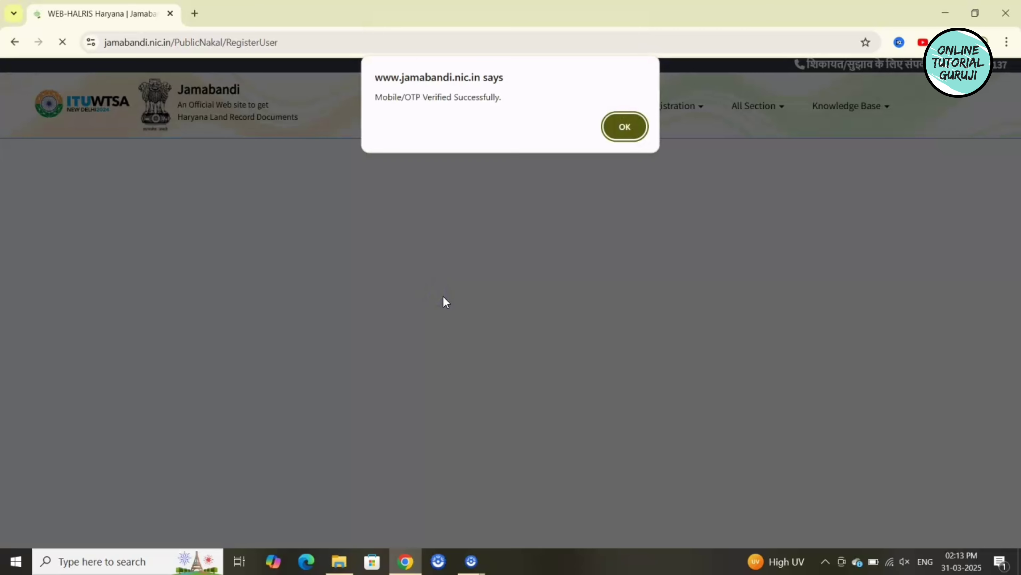
Acknowledge the verification message, enter the displayed captcha and submit the registration.
{"action": "left_click", "coordinate": [621, 128]}
{"action": "left_click", "coordinate": [180, 427]}
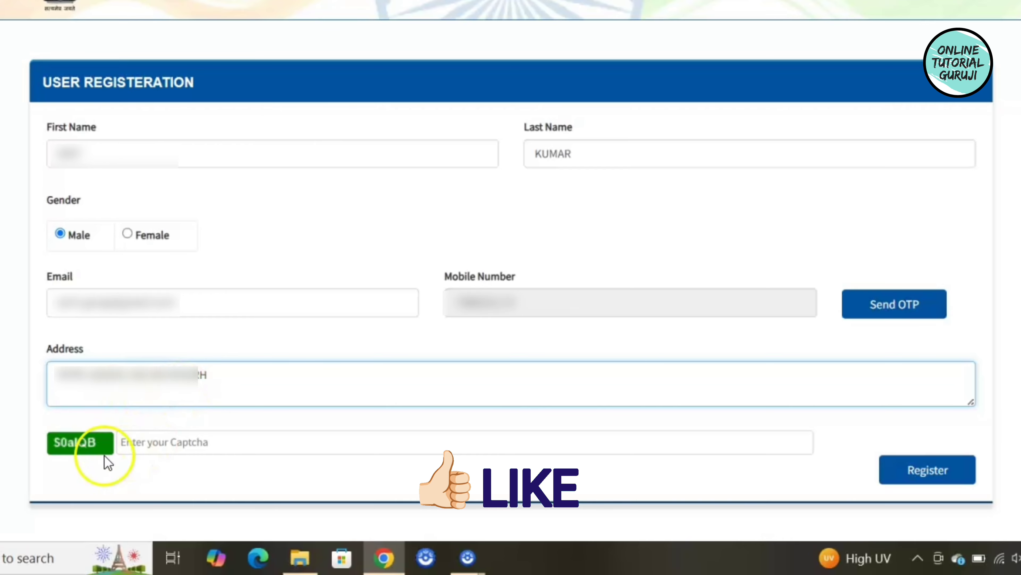
{"action": "left_click", "coordinate": [155, 444]}
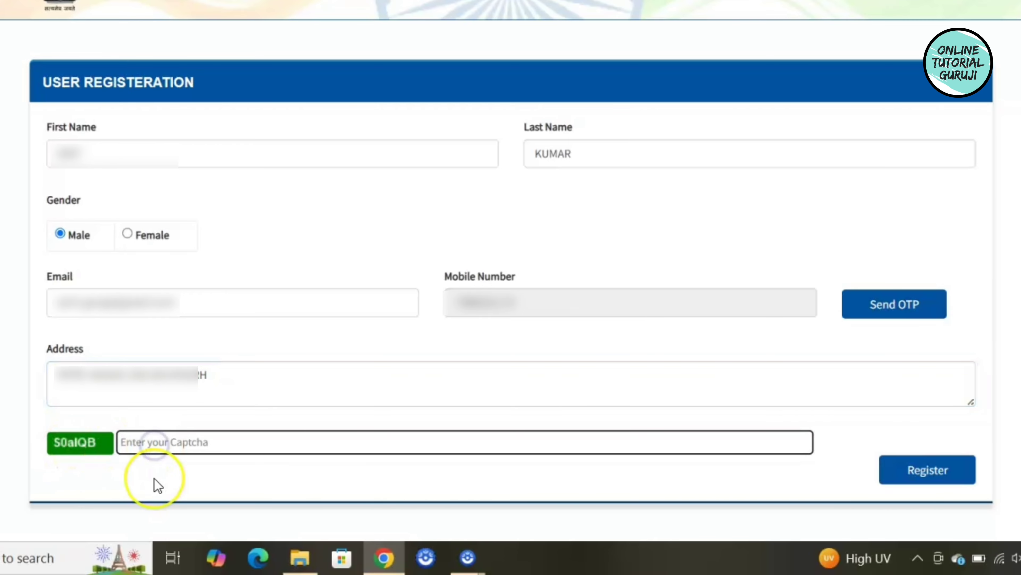
{"action": "type", "text": "s0alQB"}
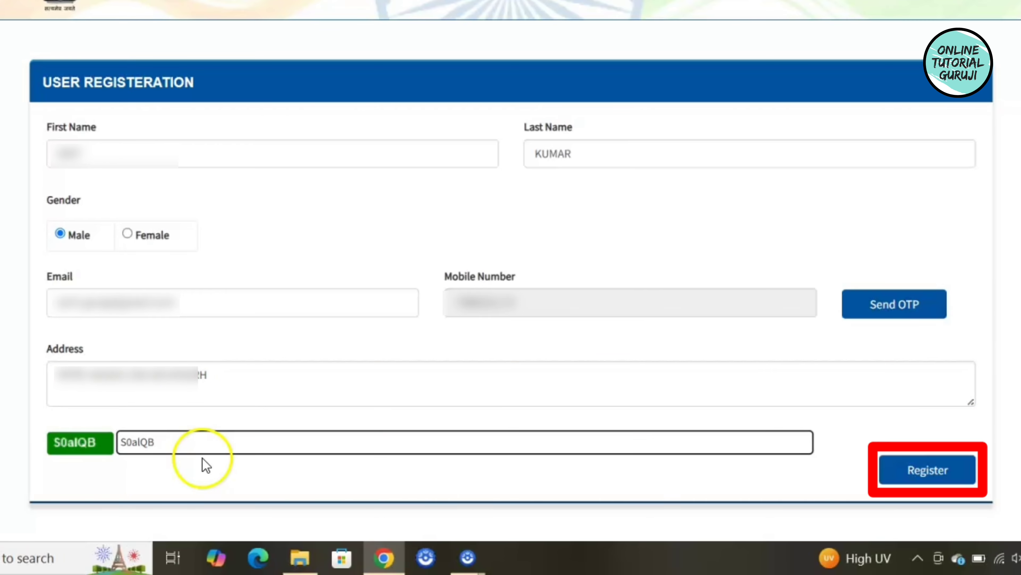
{"action": "left_click", "coordinate": [923, 482]}
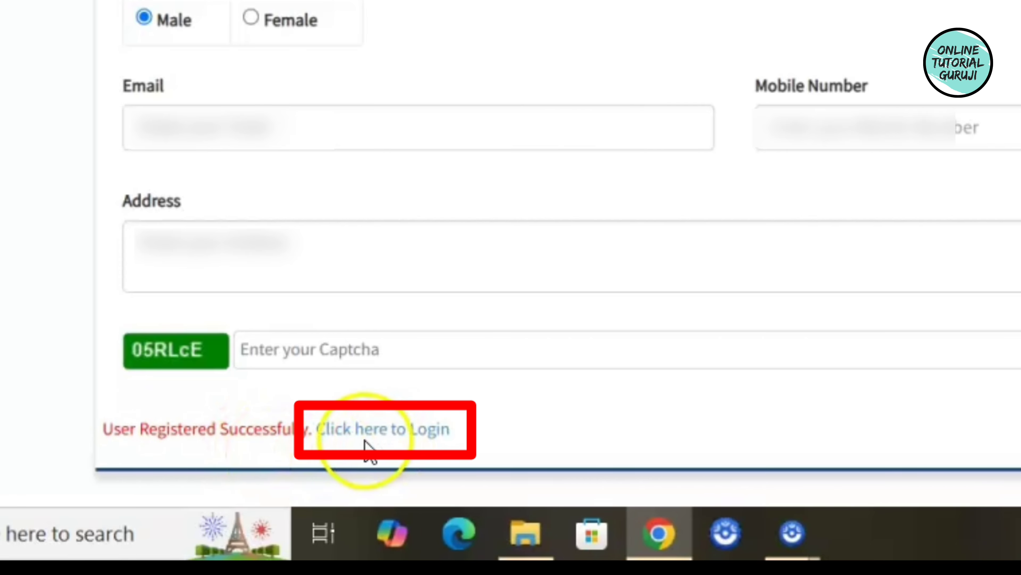
On the login page, enter the registered mobile number and verify it with the received OTP.
{"action": "left_click", "coordinate": [395, 434]}
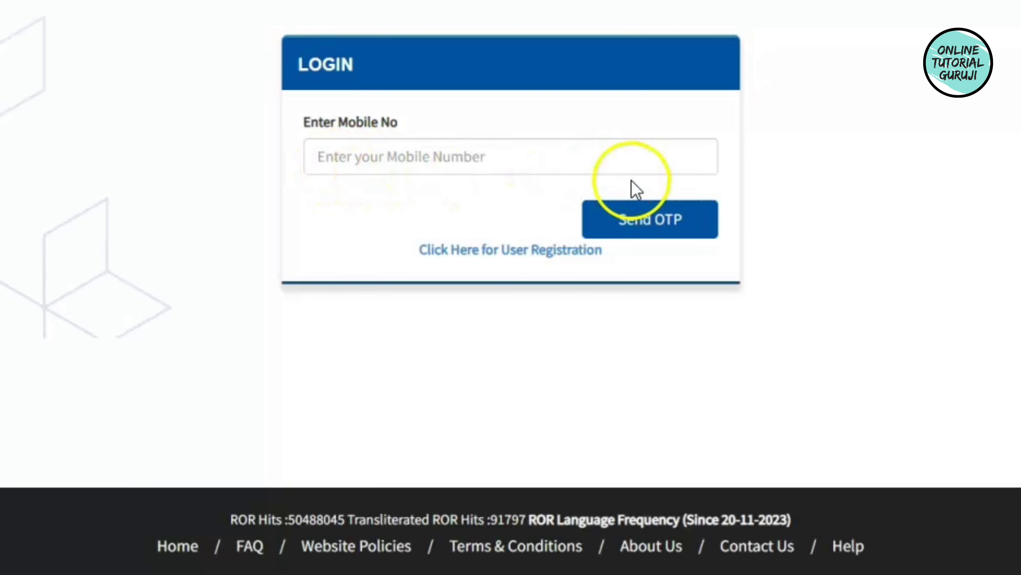
{"action": "left_click", "coordinate": [518, 154]}
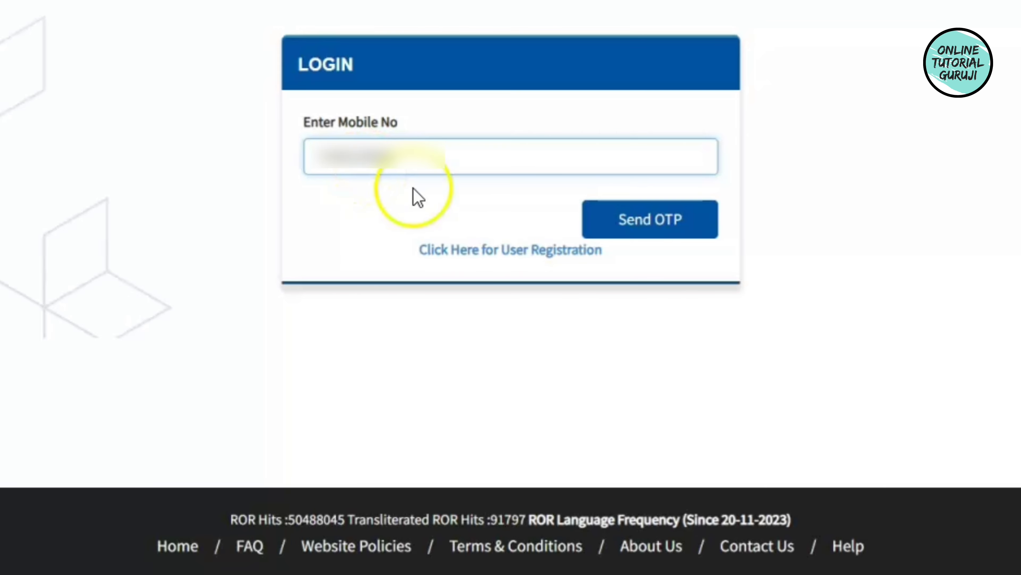
{"action": "left_click", "coordinate": [661, 219]}
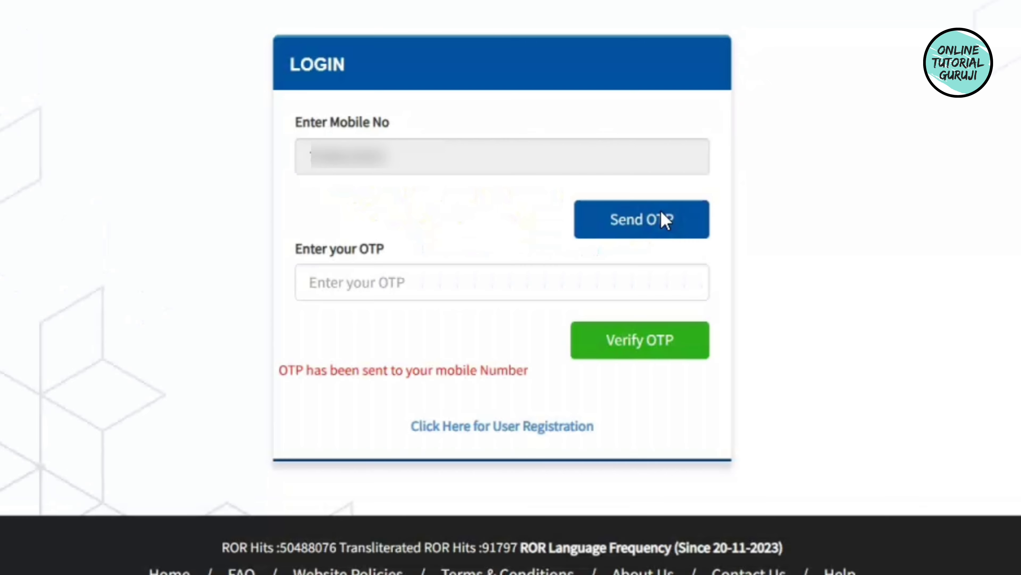
{"action": "left_click", "coordinate": [376, 277]}
{"action": "type", "text": "H"}
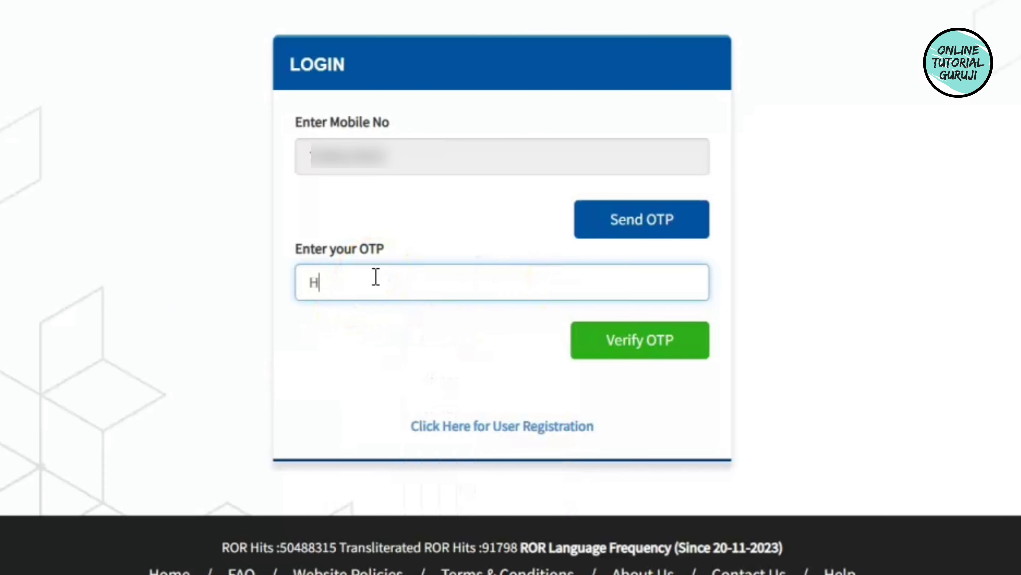
{"action": "type", "text": "UXX"}
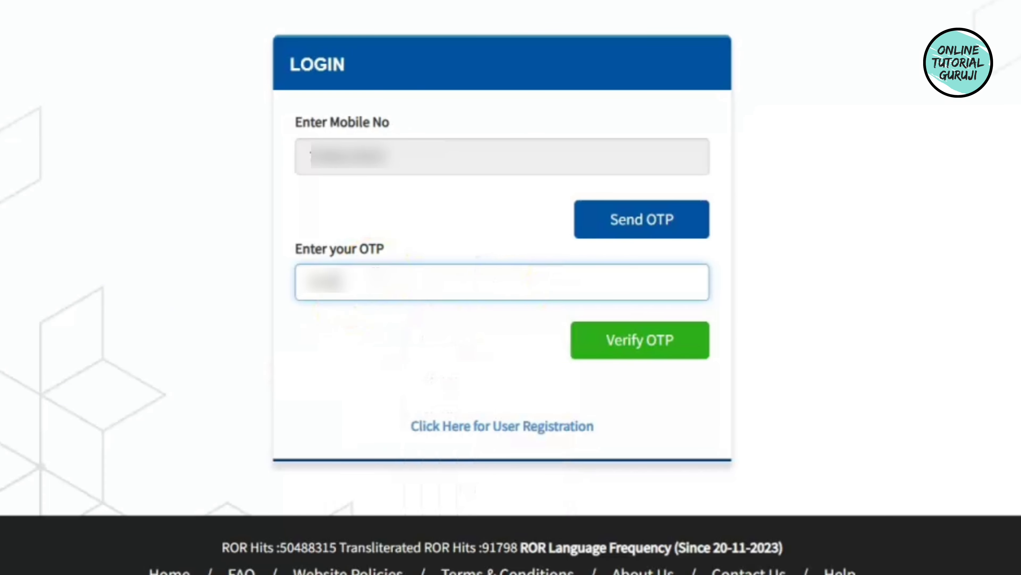
{"action": "type", "text": "XX"}
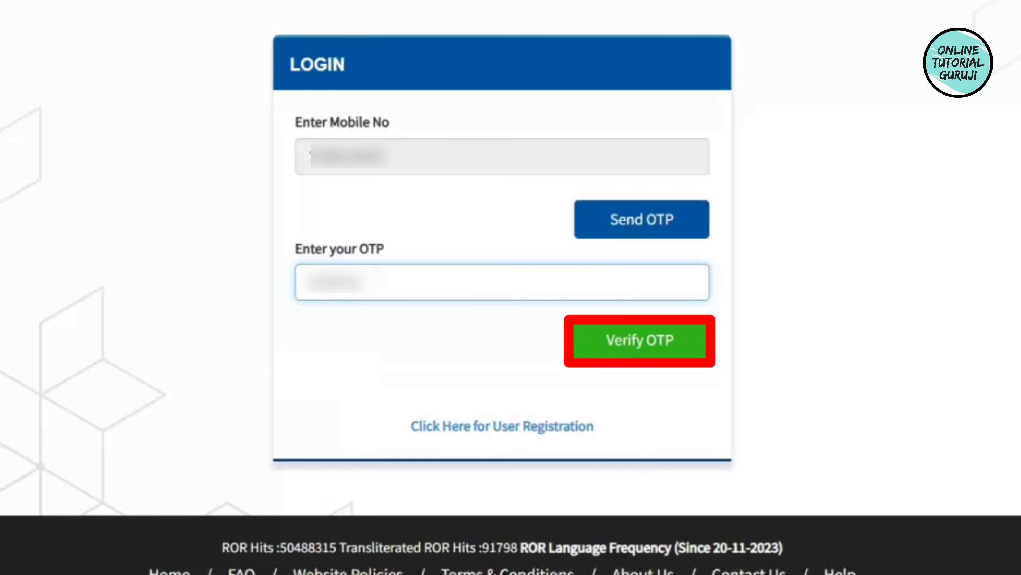
{"action": "left_click", "coordinate": [616, 344]}
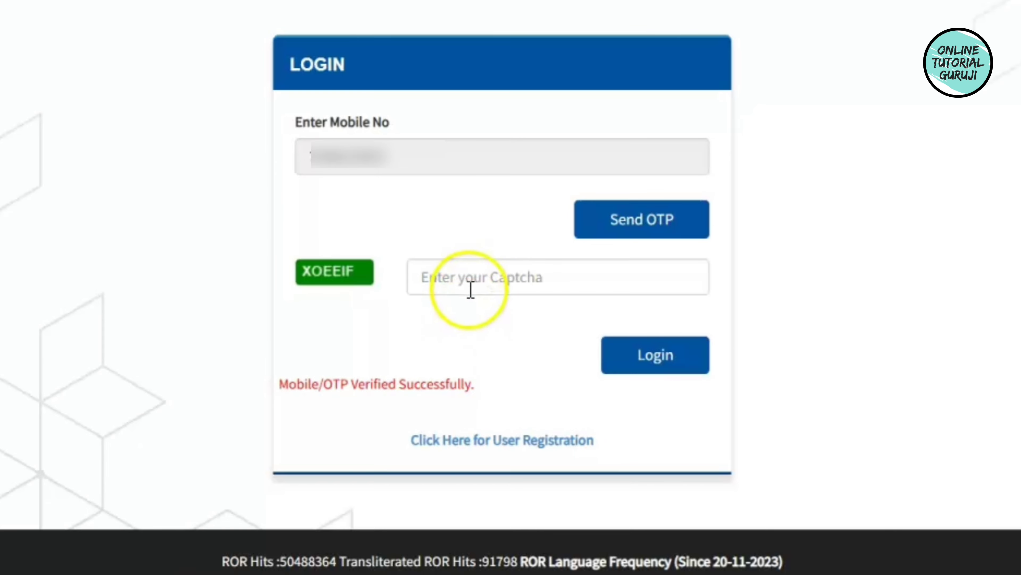
Enter the login captcha and sign in to the welcome dashboard.
{"action": "left_click", "coordinate": [467, 280]}
{"action": "type", "text": "XOEEIF"}
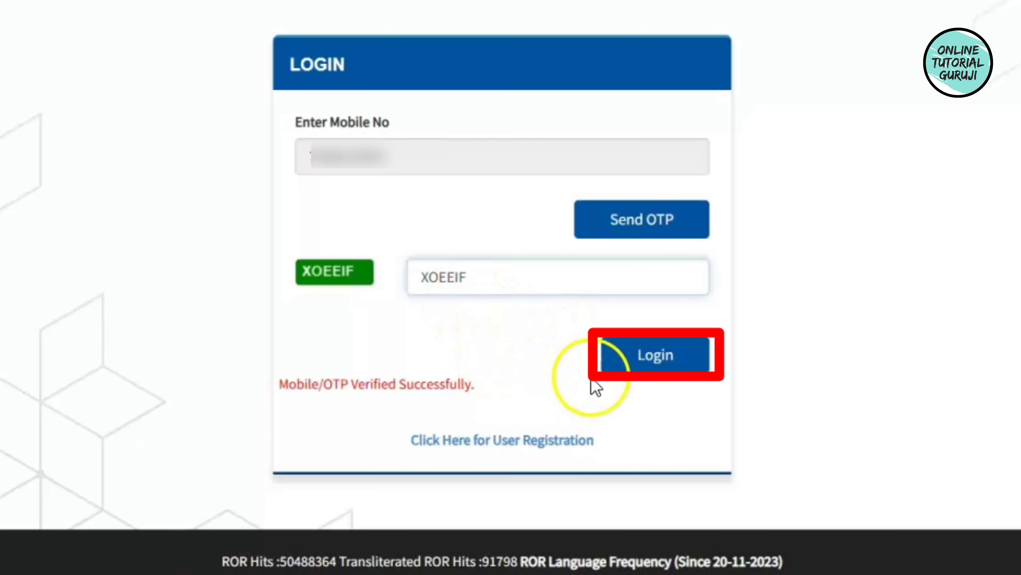
{"action": "left_click", "coordinate": [665, 365]}
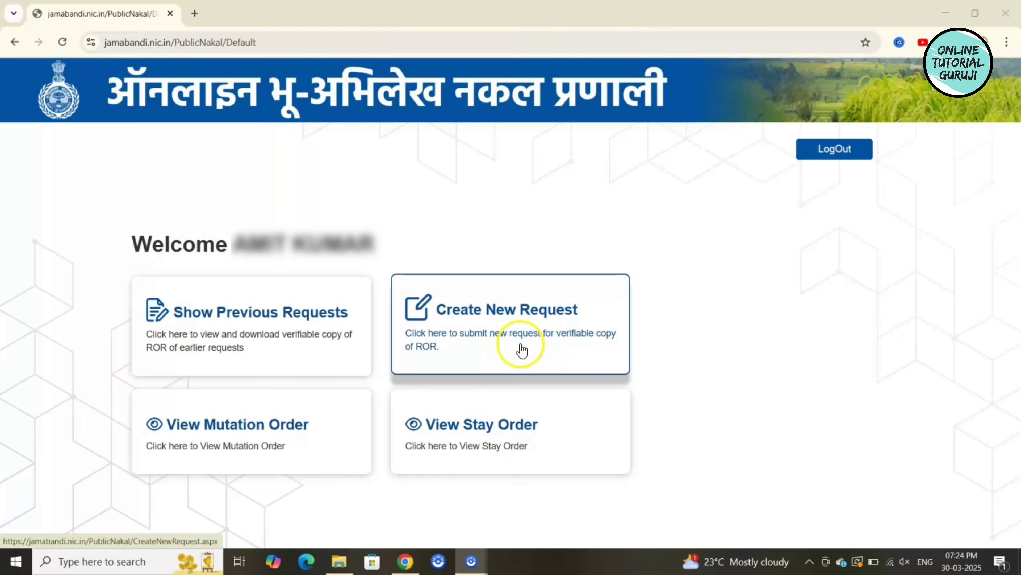
Start a Create New Request form and set the search type to By Khewat.
{"action": "left_click", "coordinate": [504, 347]}
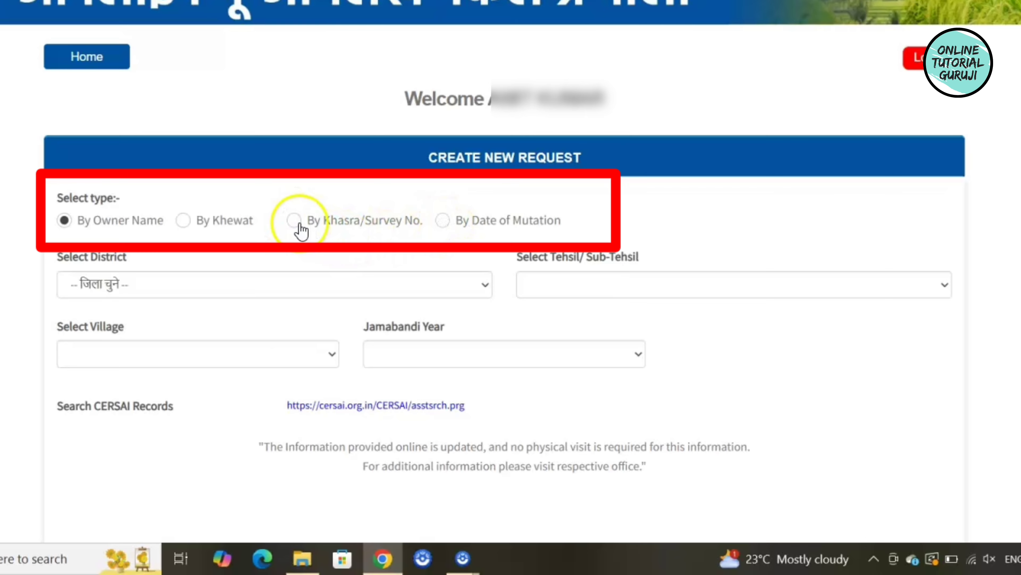
{"action": "left_click", "coordinate": [181, 225]}
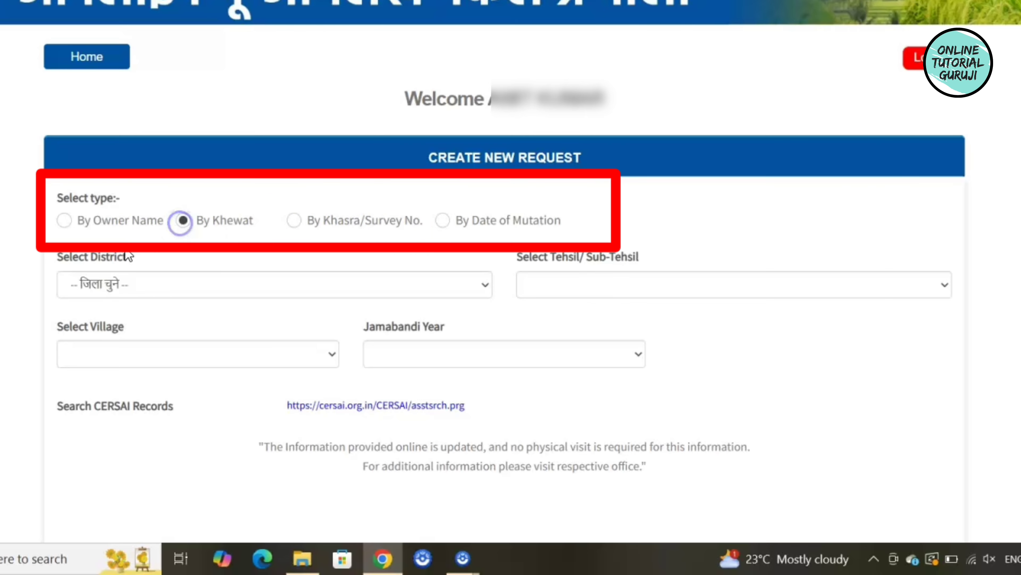
{"action": "left_click", "coordinate": [293, 222]}
{"action": "left_click", "coordinate": [446, 220]}
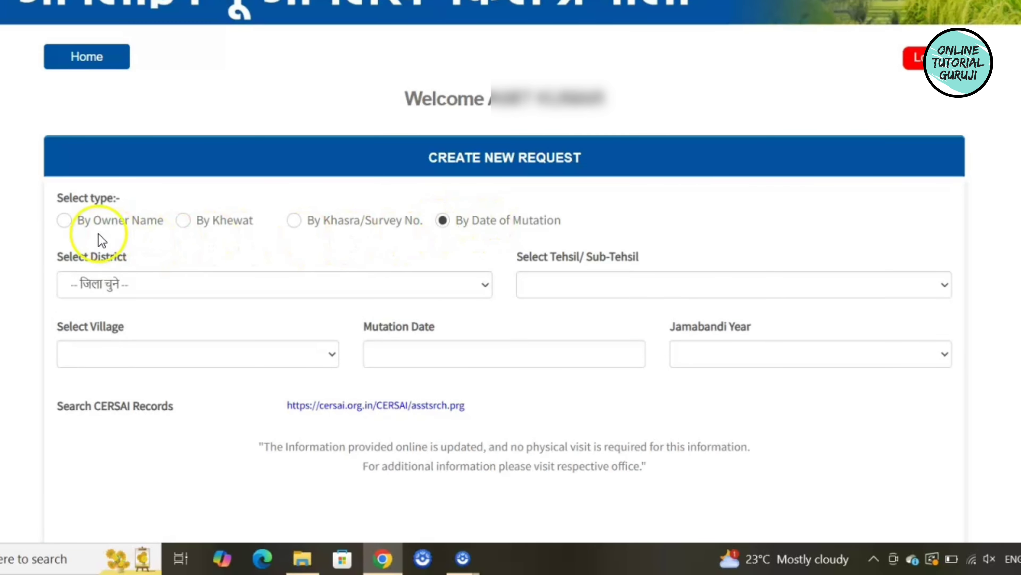
{"action": "left_click", "coordinate": [184, 222]}
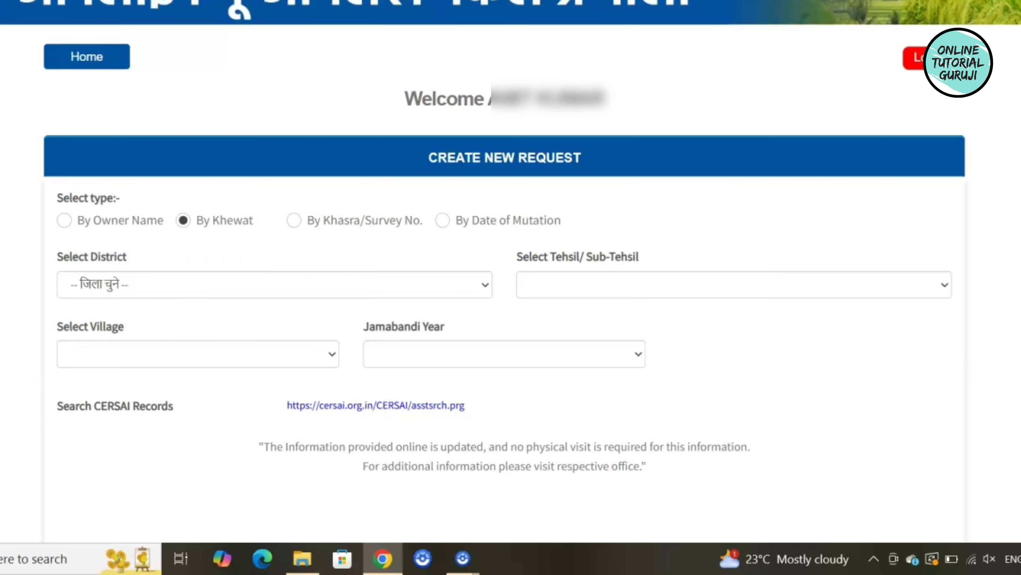
Choose the record's district and बेरी as the tehsil.
{"action": "left_click", "coordinate": [387, 283]}
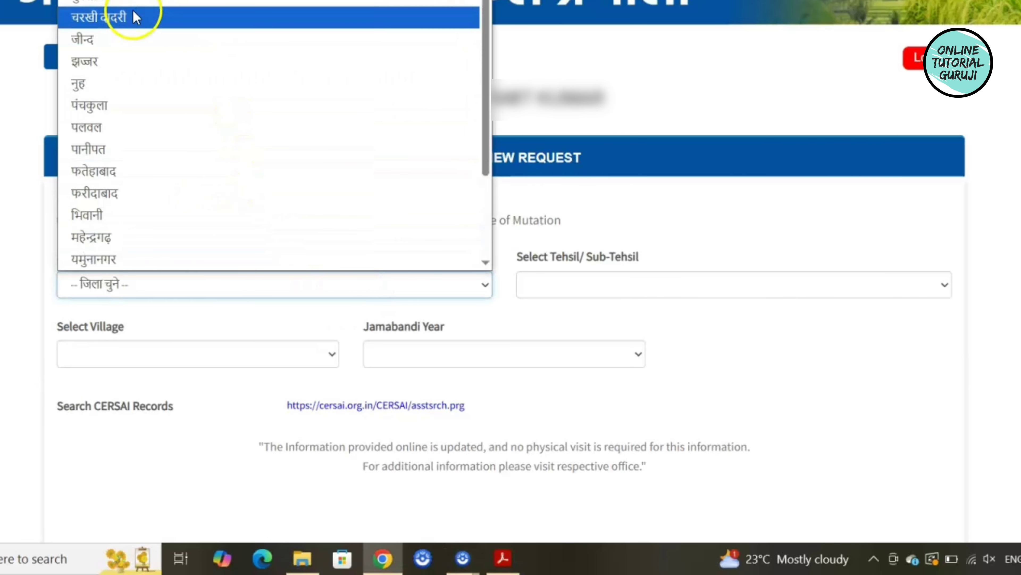
{"action": "left_click", "coordinate": [118, 150]}
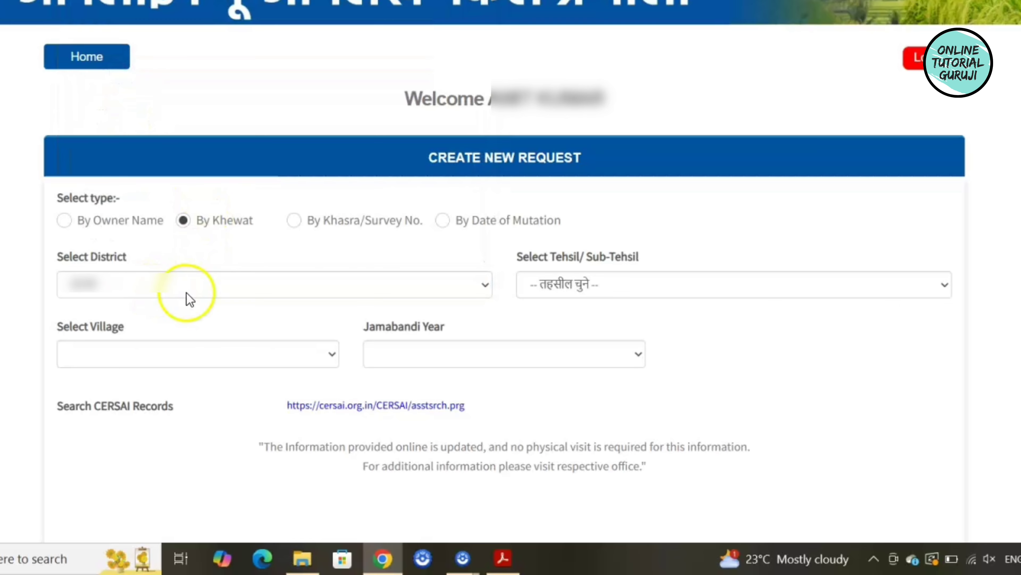
{"action": "left_click", "coordinate": [642, 290]}
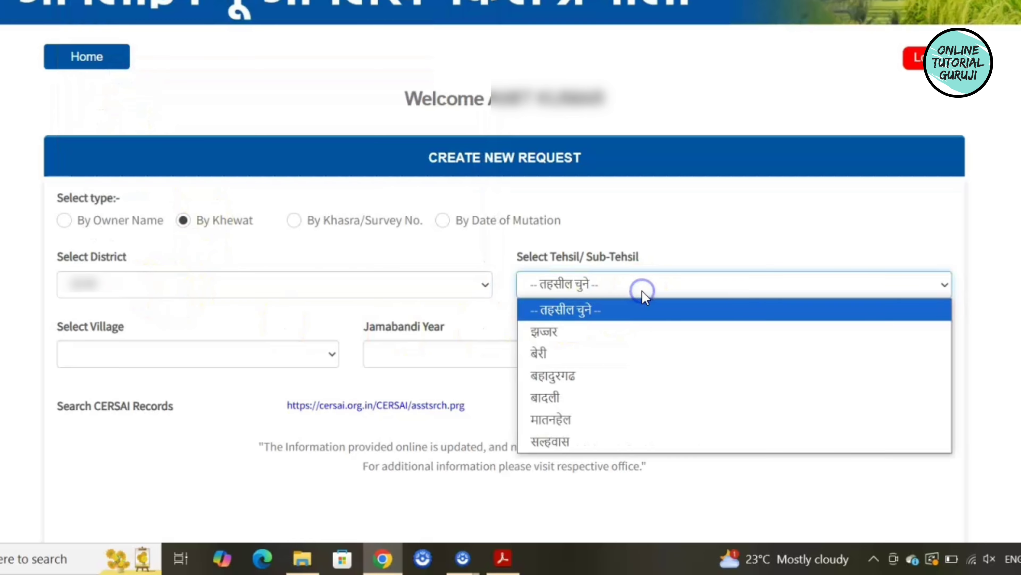
{"action": "left_click", "coordinate": [569, 352]}
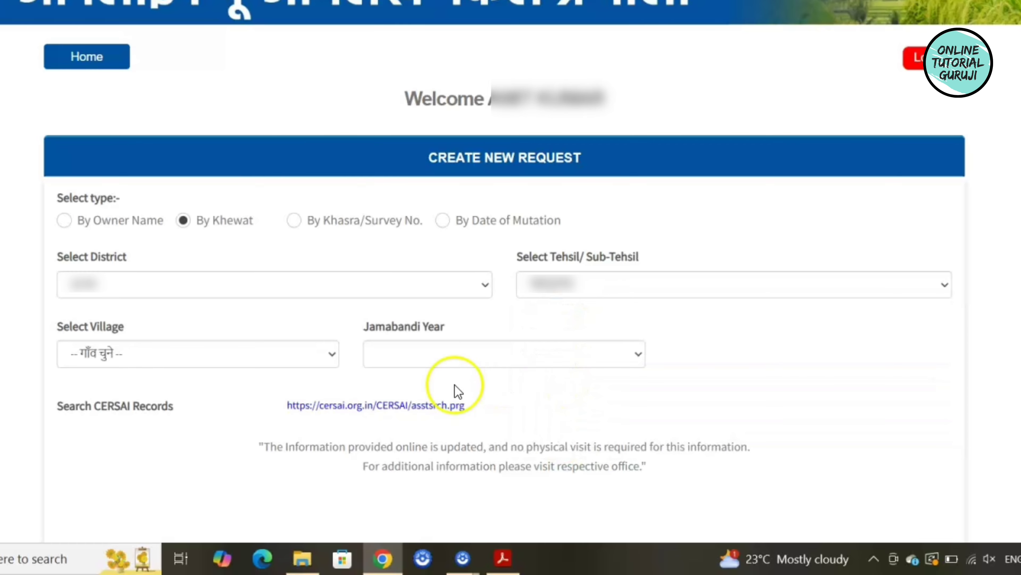
Pick the village and Jamabandi year 2019-2020, then scroll down to Select Khewat.
{"action": "left_click", "coordinate": [204, 364]}
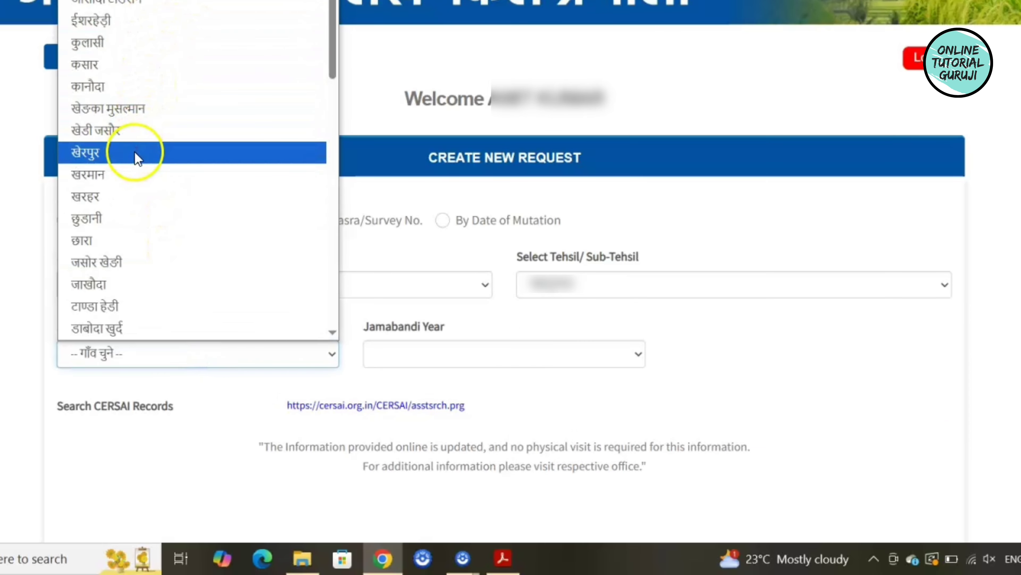
{"action": "scroll", "coordinate": [140, 169], "scroll_direction": "down", "scroll_amount": 3}
{"action": "scroll", "coordinate": [165, 233], "scroll_direction": "down", "scroll_amount": 2}
{"action": "left_click", "coordinate": [165, 235]}
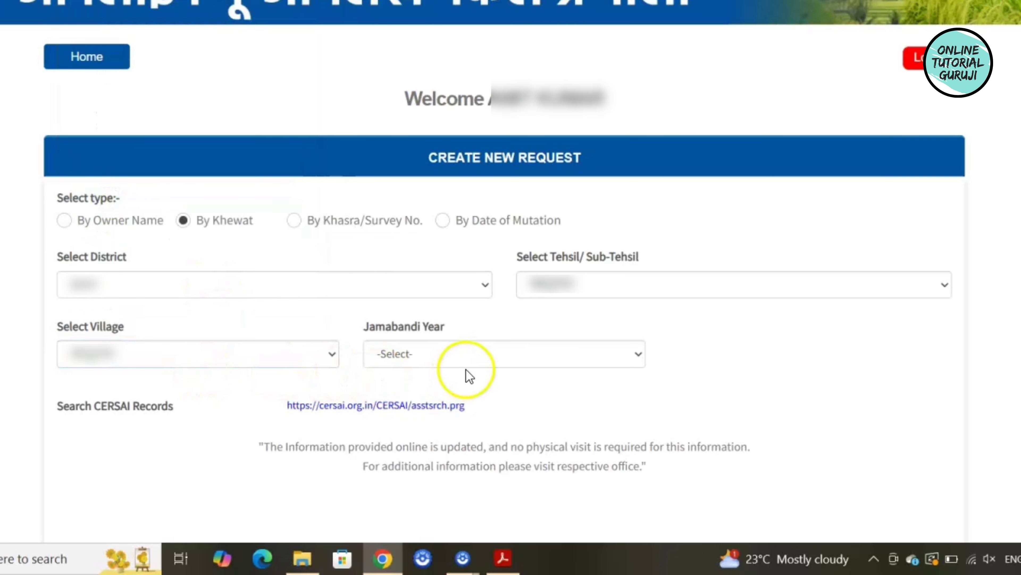
{"action": "left_click", "coordinate": [466, 360]}
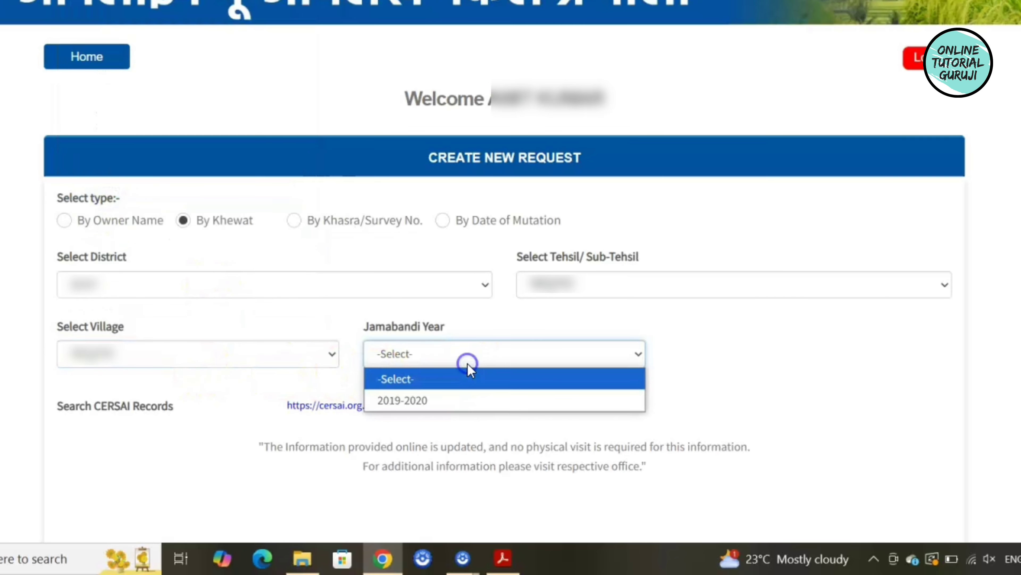
{"action": "left_click", "coordinate": [458, 402]}
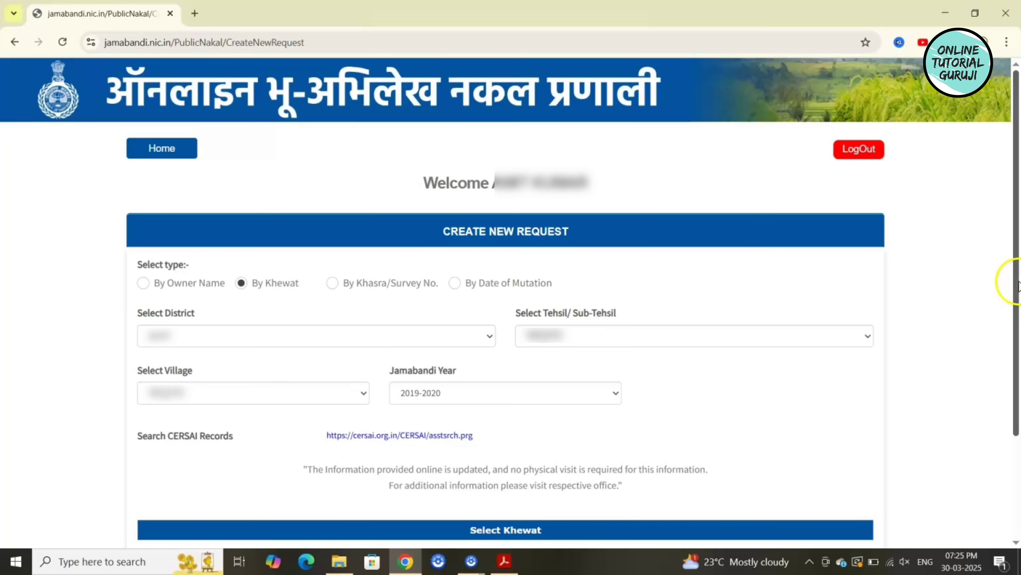
{"action": "left_click_drag", "start_coordinate": [1016, 281], "coordinate": [1018, 425]}
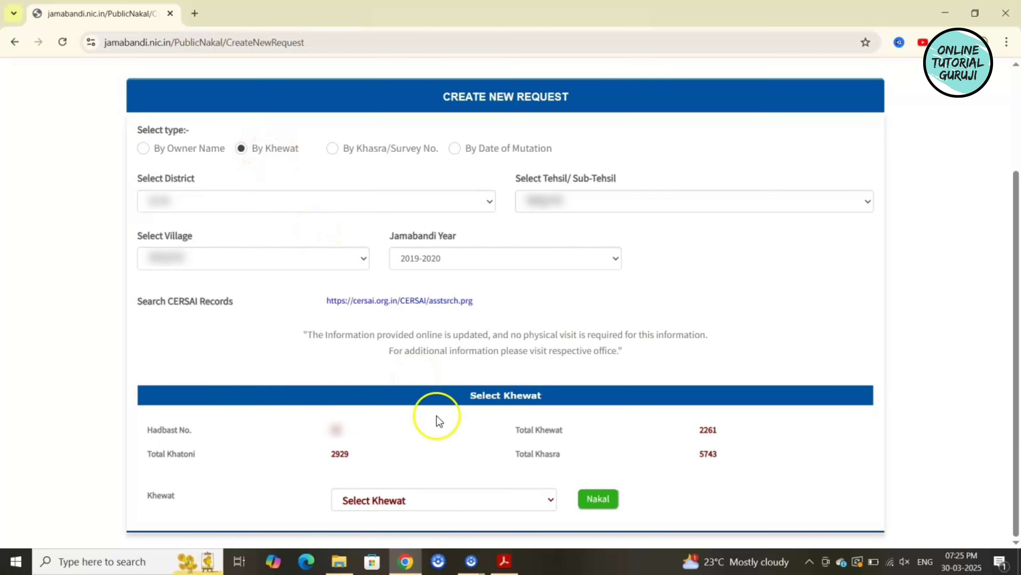
Select the required Khewat number from the Khewat dropdown list.
{"action": "left_click", "coordinate": [445, 499]}
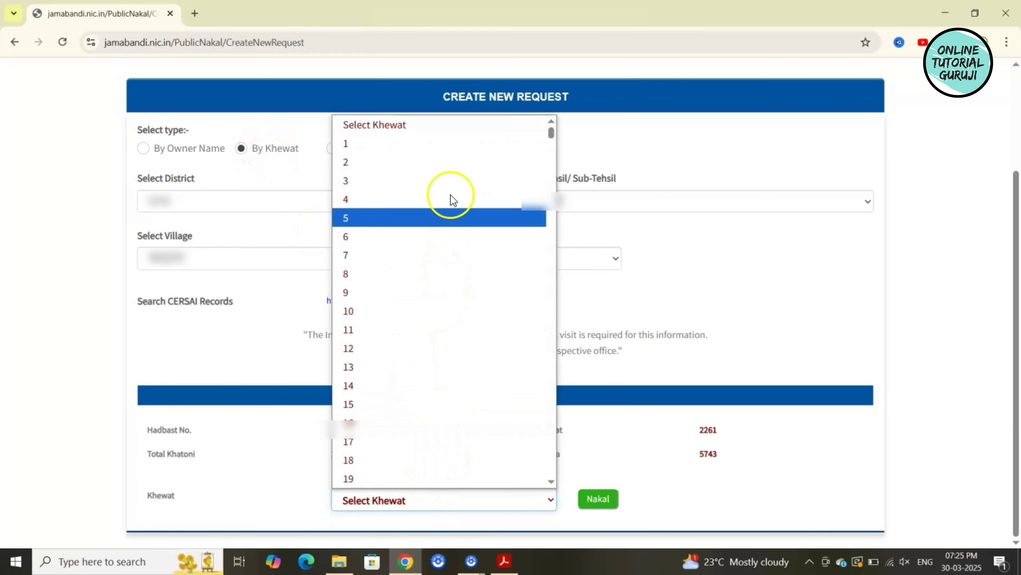
{"action": "left_click", "coordinate": [441, 507]}
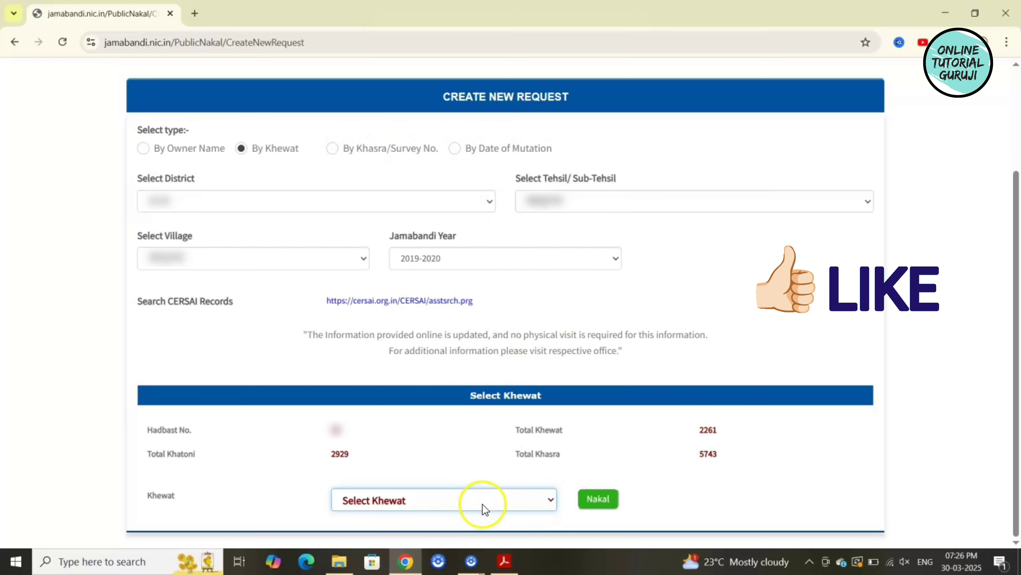
{"action": "left_click", "coordinate": [458, 499]}
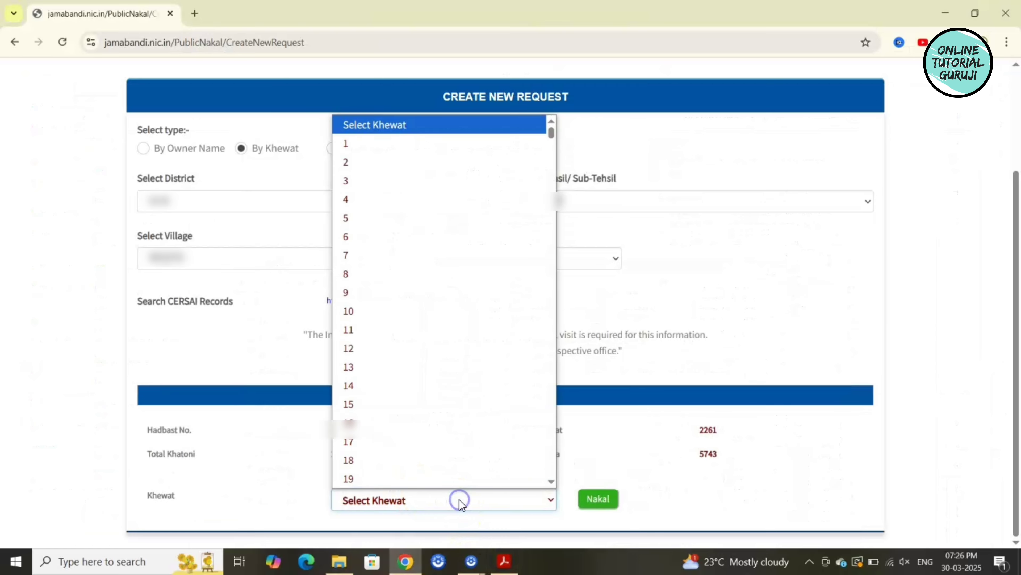
{"action": "scroll", "coordinate": [412, 269], "scroll_direction": "down", "scroll_amount": 20}
{"action": "scroll", "coordinate": [419, 303], "scroll_direction": "down", "scroll_amount": 20}
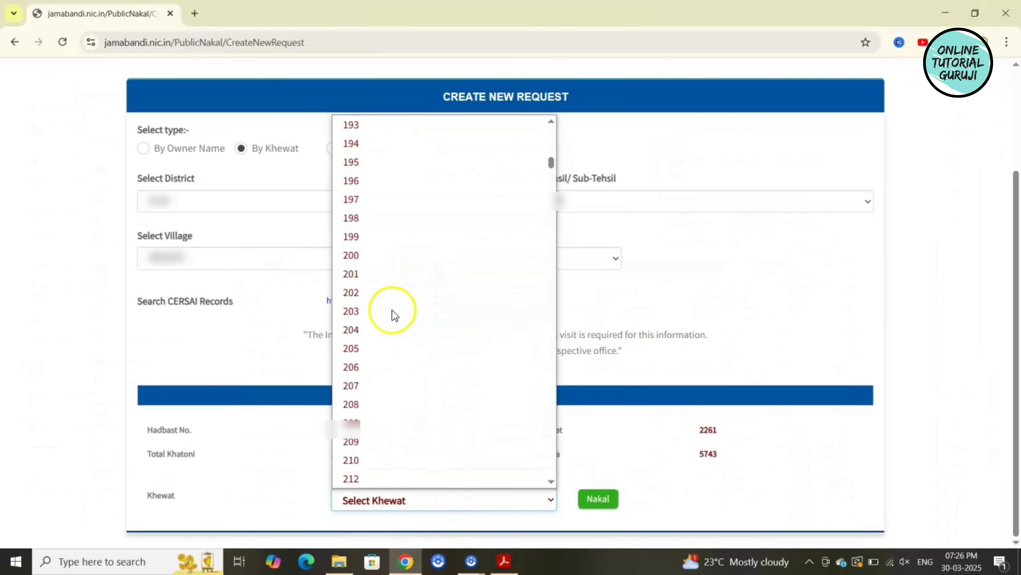
{"action": "scroll", "coordinate": [393, 312], "scroll_direction": "down", "scroll_amount": 20}
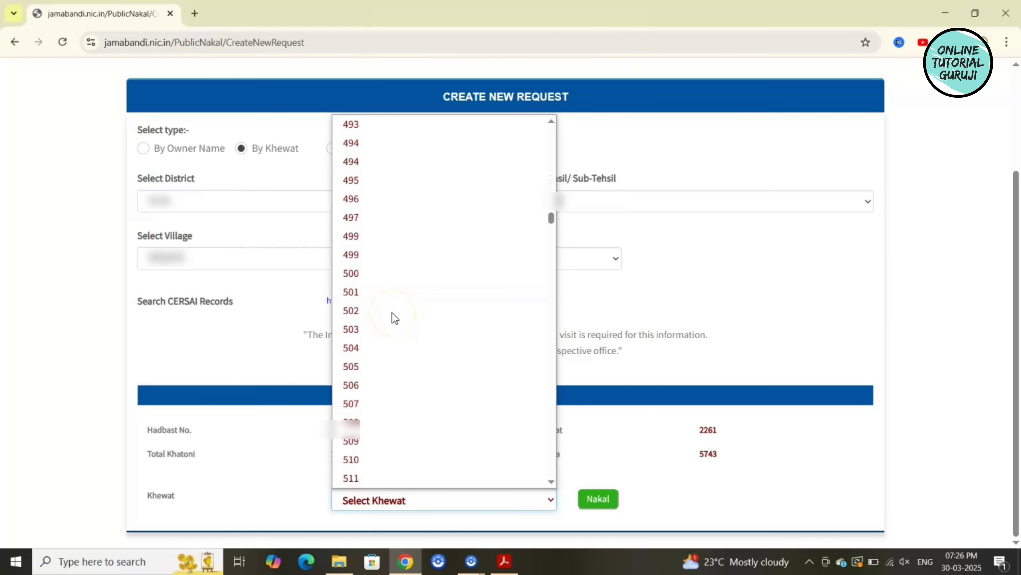
{"action": "scroll", "coordinate": [394, 317], "scroll_direction": "down", "scroll_amount": 5}
{"action": "left_click", "coordinate": [393, 317]}
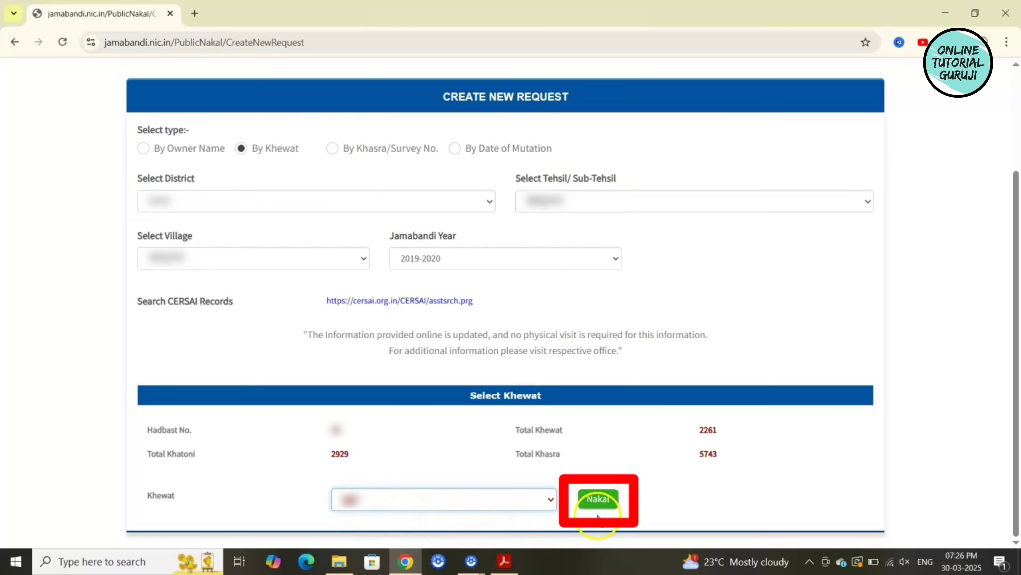
Fetch the Jamabandi Nakal for the selected Khewat using the green Nakal button.
{"action": "left_click", "coordinate": [605, 499]}
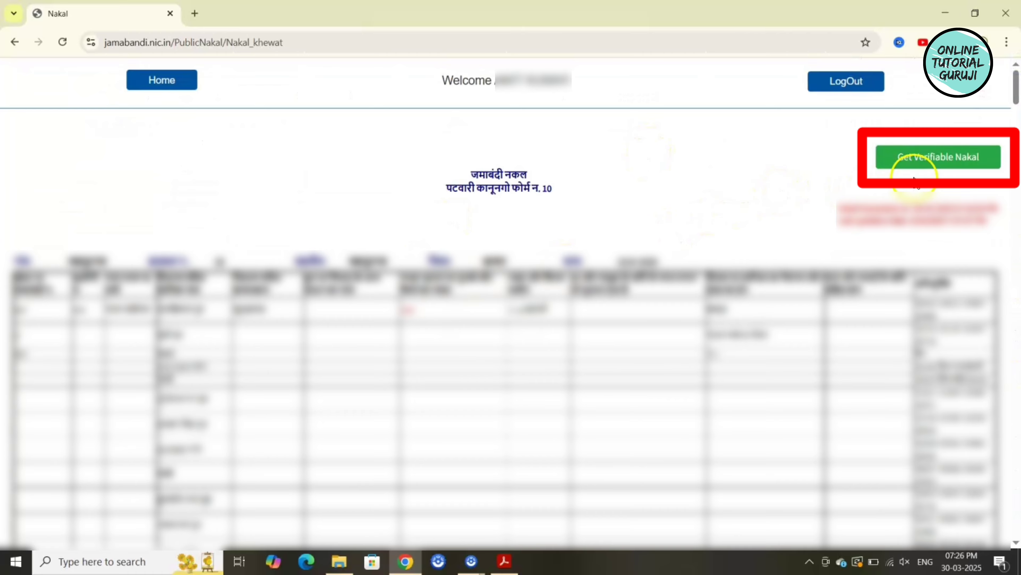
Submit the verifiable Nakal request and confirm the ₹110 e-Challan and its GRN alert.
{"action": "left_click", "coordinate": [938, 164]}
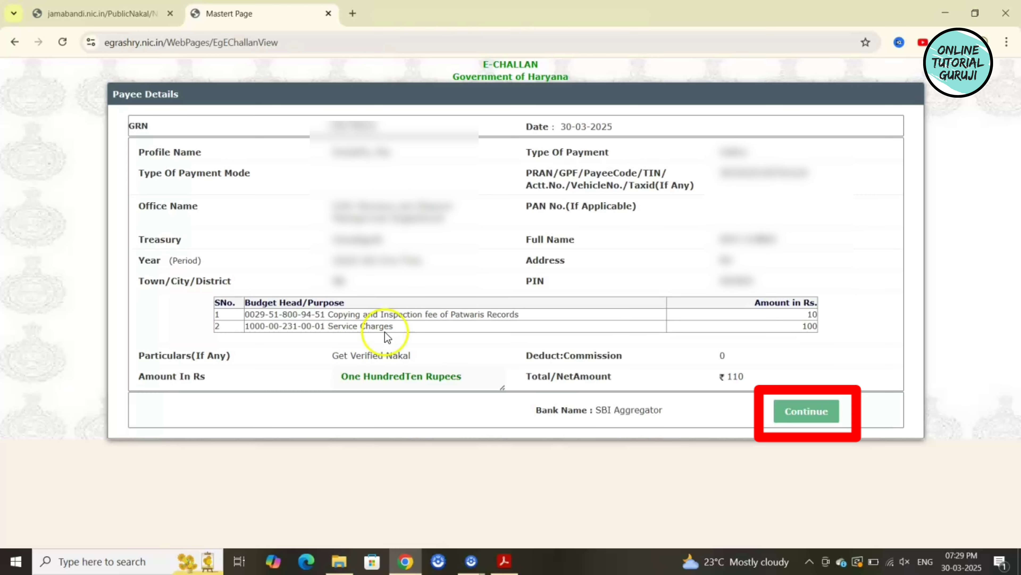
{"action": "left_click", "coordinate": [785, 422]}
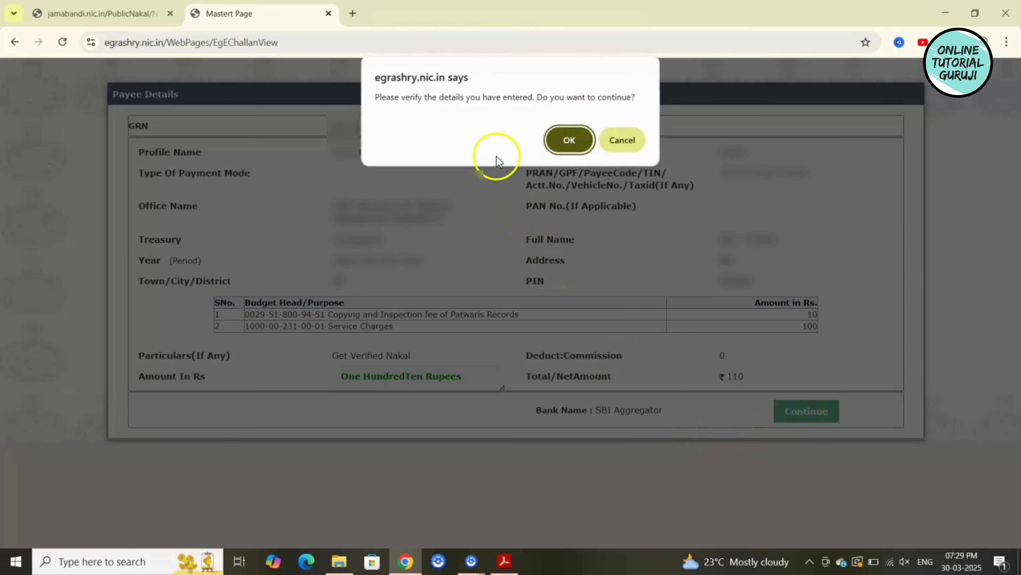
{"action": "left_click", "coordinate": [550, 142]}
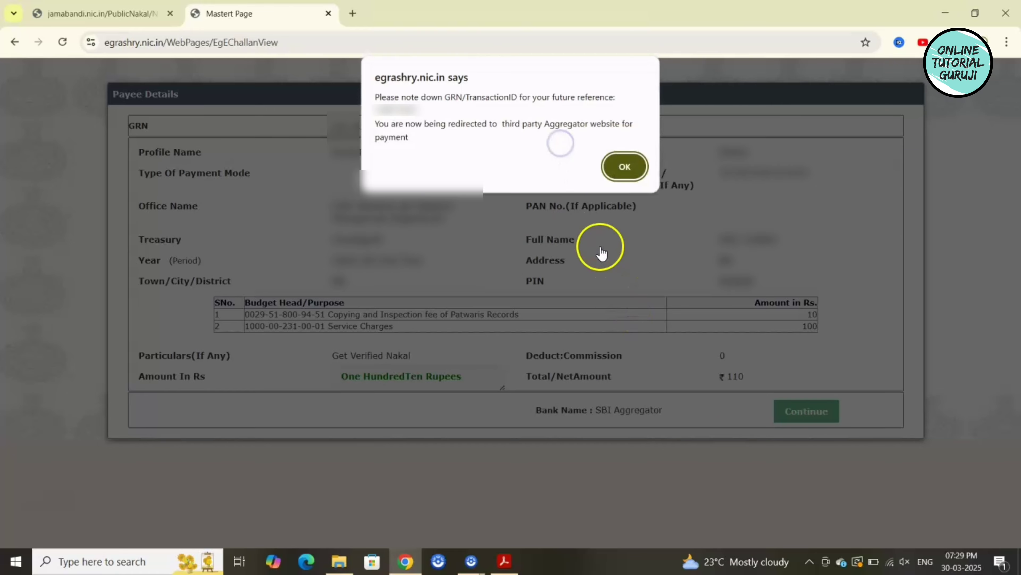
{"action": "left_click", "coordinate": [616, 172]}
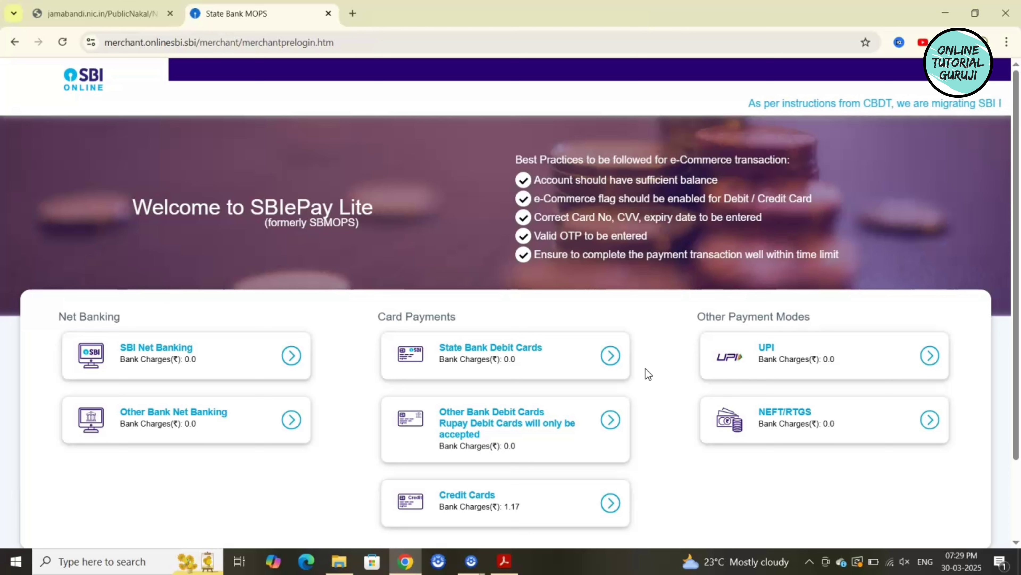
Pay the ₹110 challan through UPI under Other Payment Modes in SBI ePay Lite.
{"action": "left_click", "coordinate": [662, 364]}
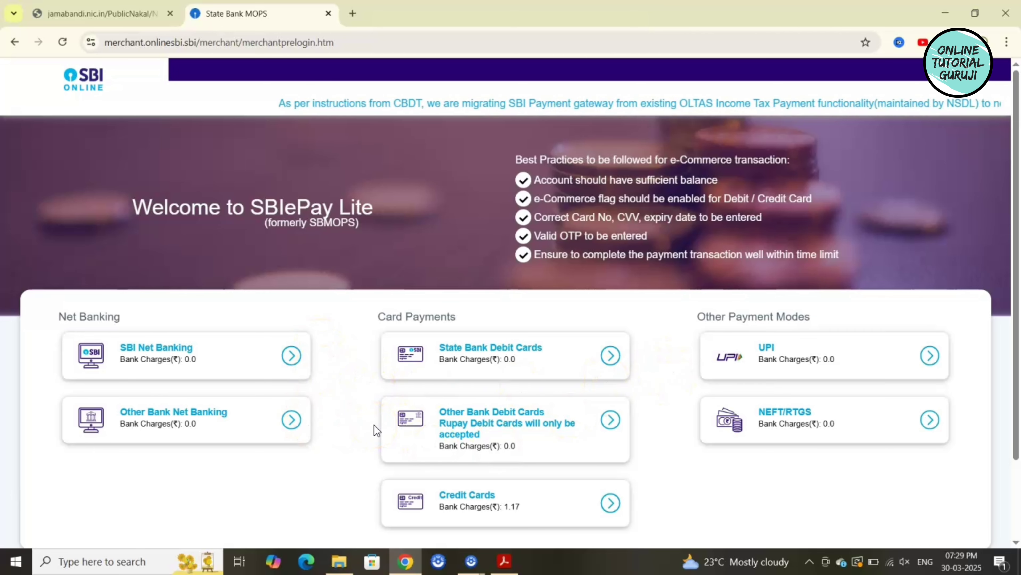
{"action": "left_click", "coordinate": [929, 354]}
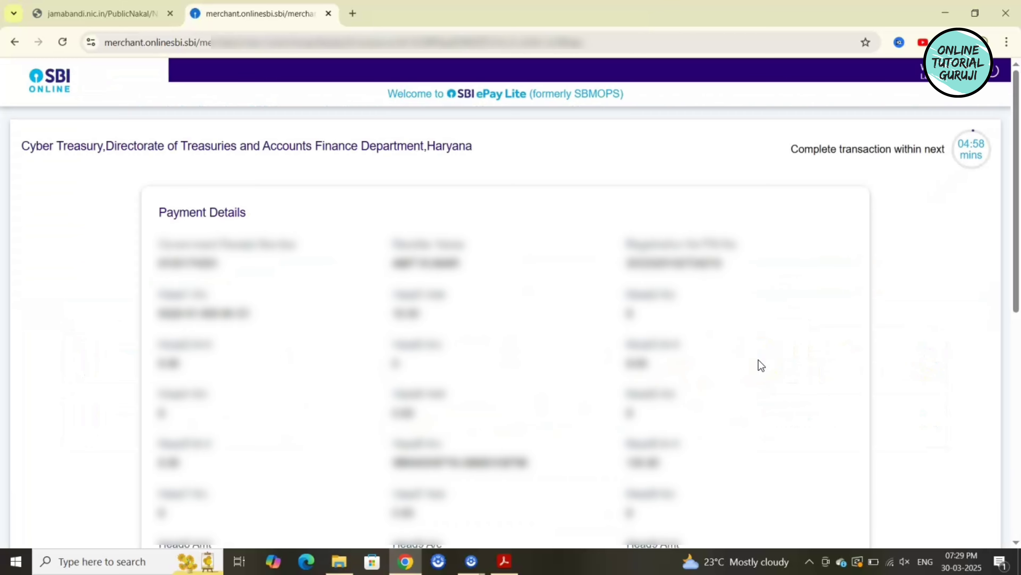
{"action": "scroll", "coordinate": [761, 365], "scroll_direction": "down", "scroll_amount": 10}
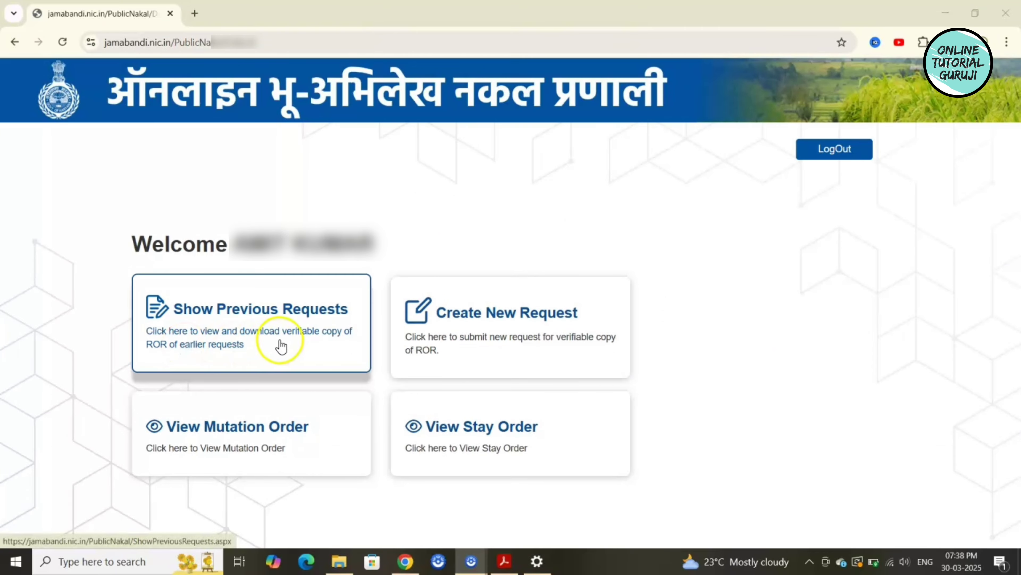
Show Previous Requests to list the three ₹110 Khewat requests and their payment status.
{"action": "left_click", "coordinate": [271, 336]}
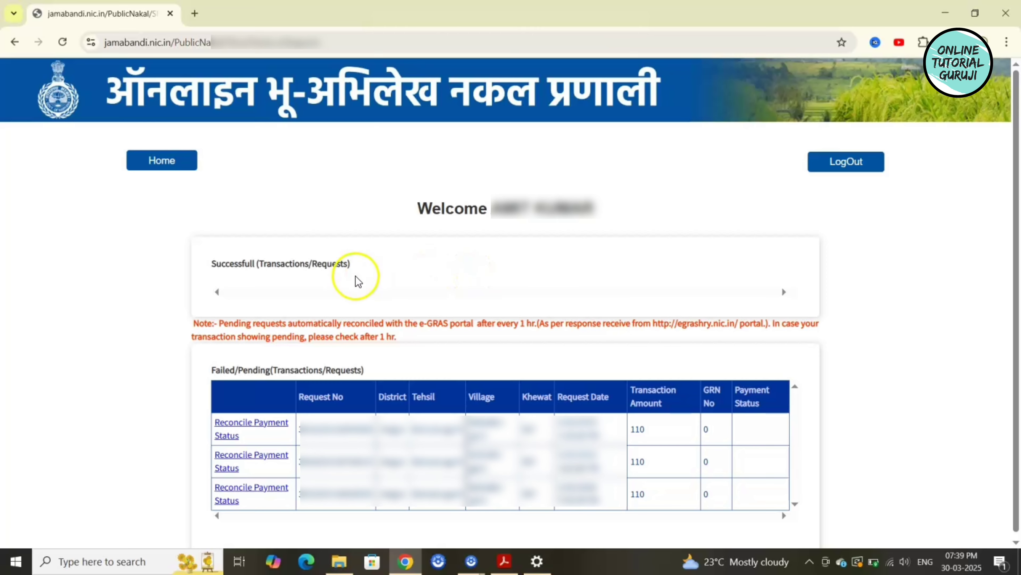
Return to the Home dashboard and log out of the Jamabandi account.
{"action": "left_click", "coordinate": [154, 165]}
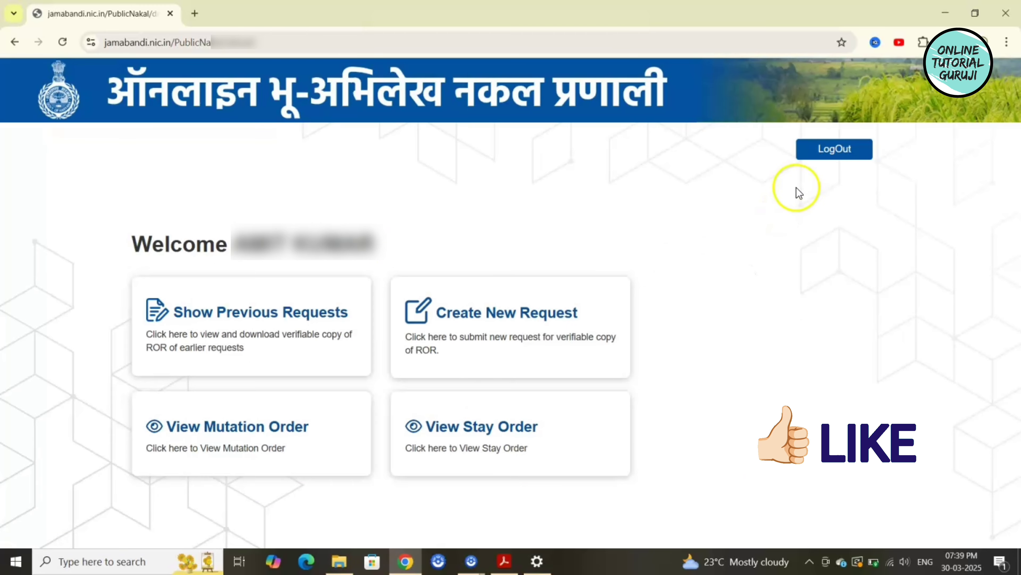
{"action": "left_click", "coordinate": [821, 154]}
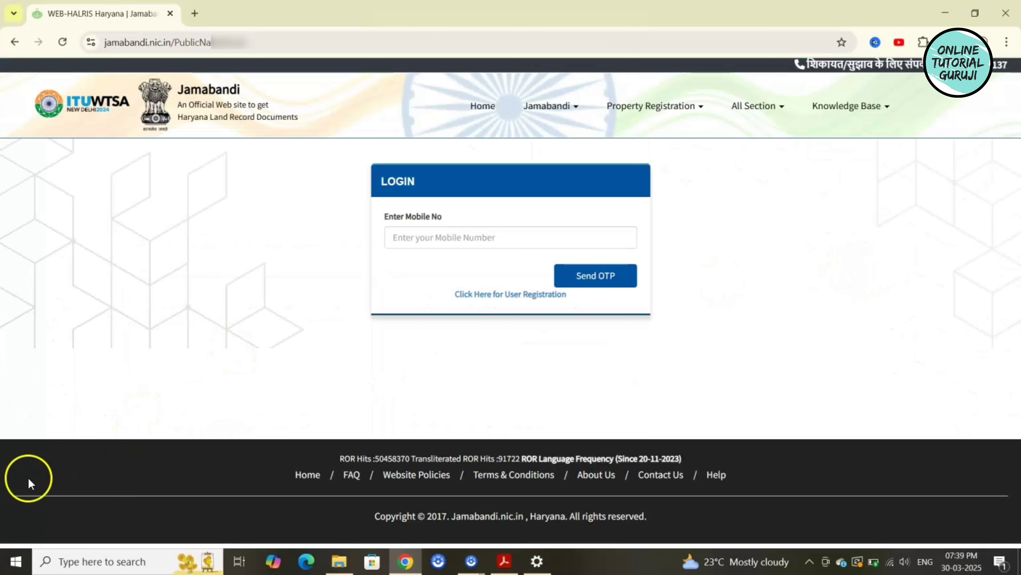